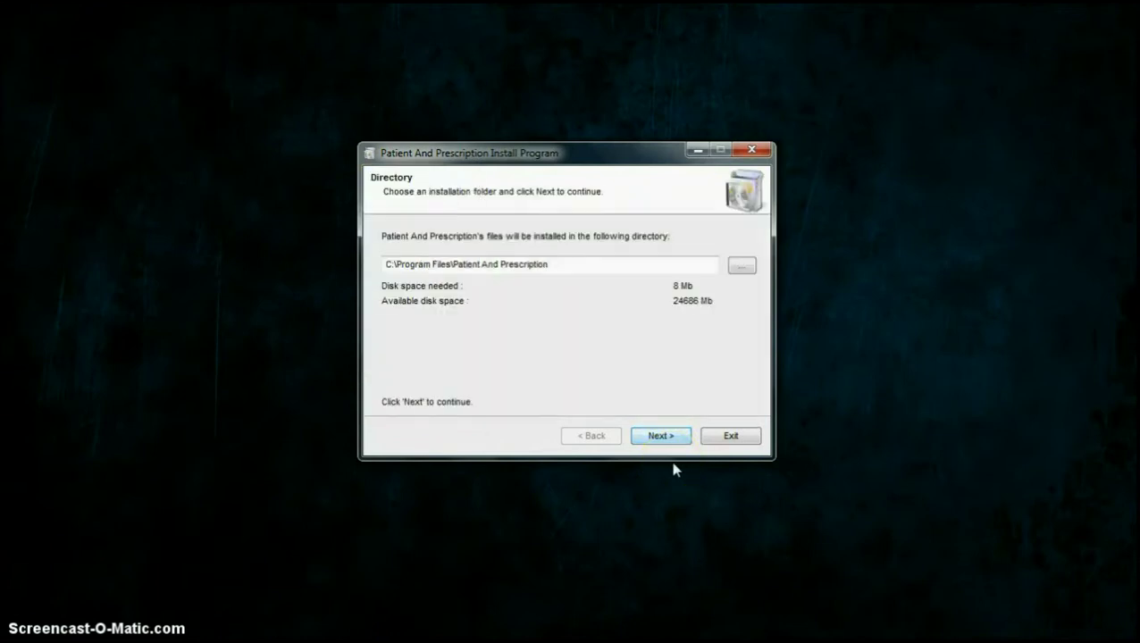
# Step: Install Patient and Prescription into C:\Program Files\Patient And Prescription and exit the installer
pyautogui.press('Return')
pyautogui.press('Return')
pyautogui.click(659, 435)
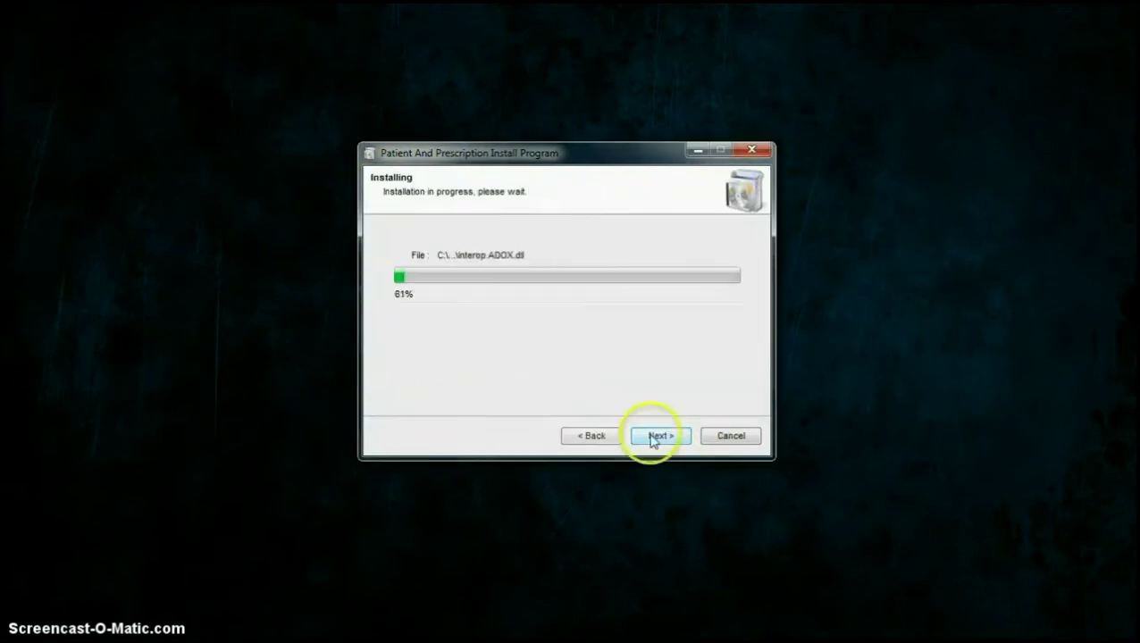
pyautogui.click(497, 337)
pyautogui.click(728, 435)
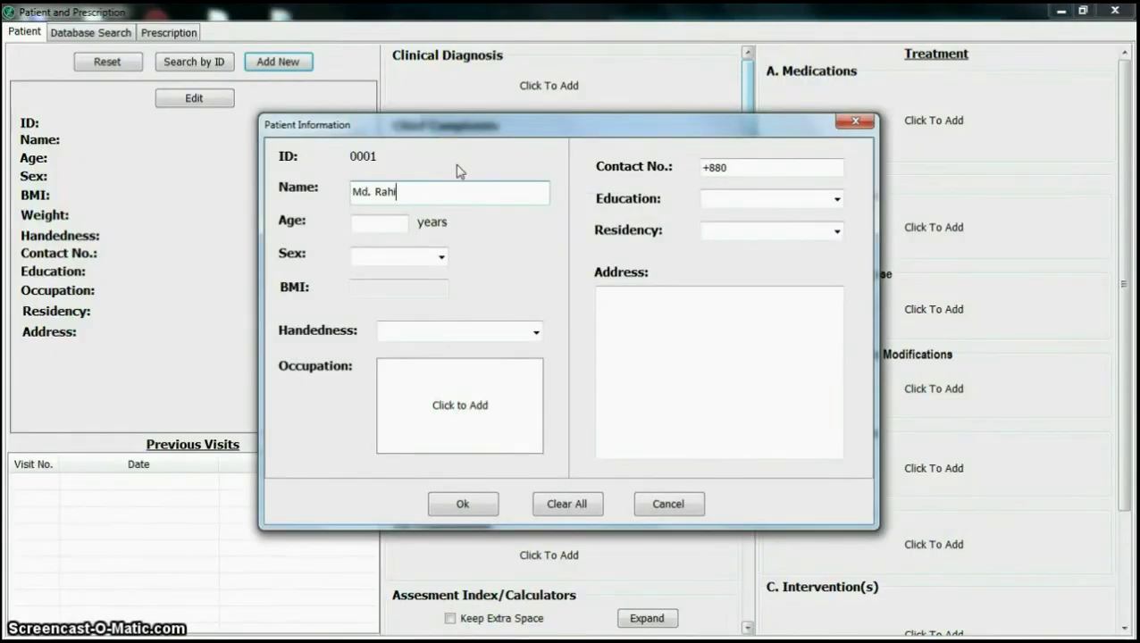
# Step: Set the patient's sex to Male and calculate BMI 21.4 with the BMI calculator
pyautogui.click(399, 256)
pyautogui.click(414, 284)
pyautogui.click(406, 288)
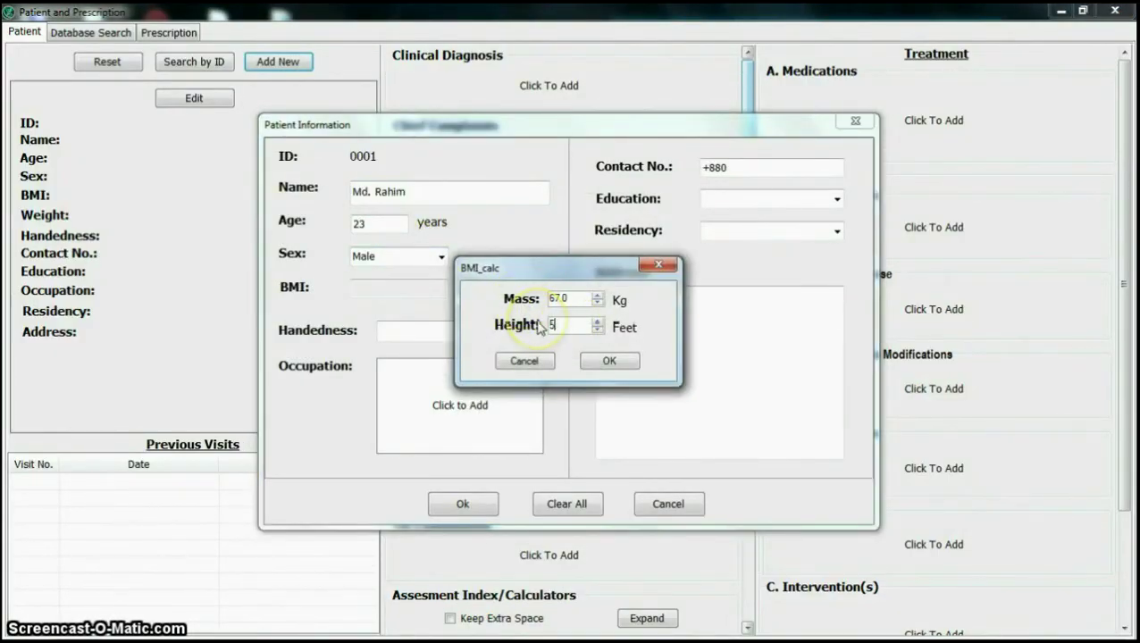
pyautogui.click(608, 361)
# Step: Add Student to the occupation list and apply it as the patient's occupation
pyautogui.click(448, 382)
pyautogui.doubleClick(498, 254)
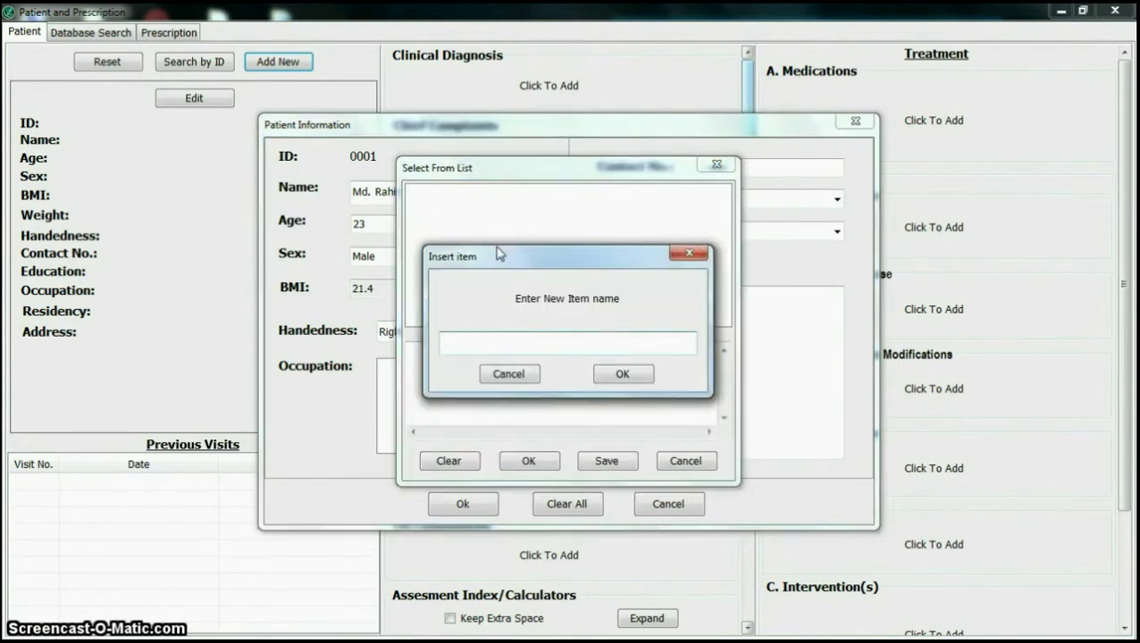
pyautogui.press('Return')
pyautogui.click(472, 199)
pyautogui.click(607, 461)
pyautogui.click(603, 387)
pyautogui.click(528, 461)
pyautogui.click(762, 175)
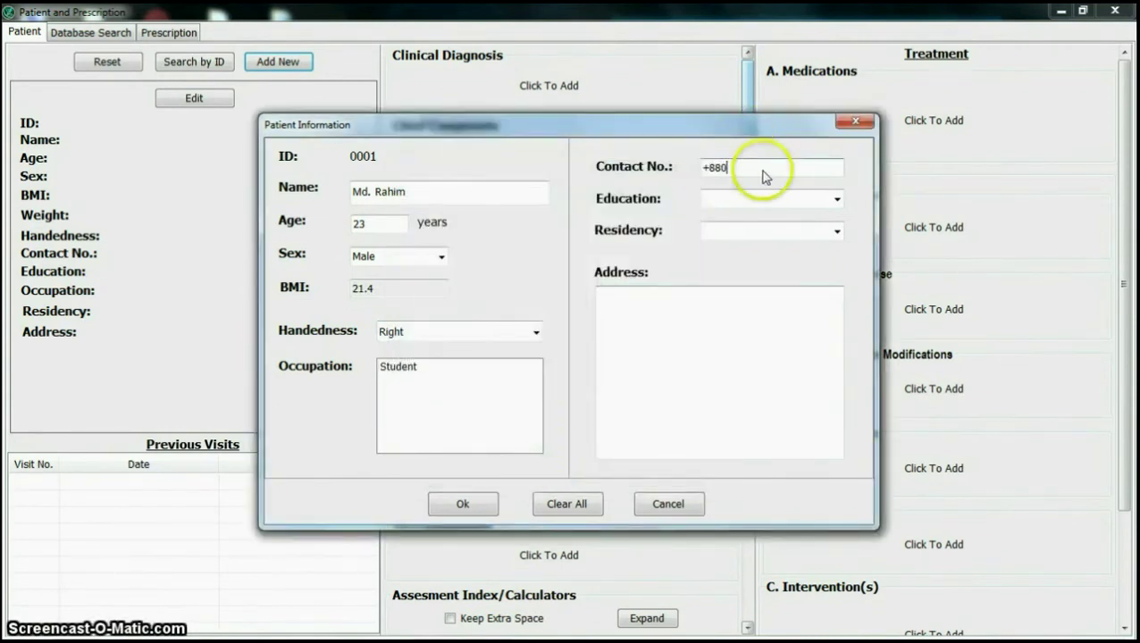
# Step: Enter the contact number, Graduate education, Urban residency and address, then save the patient
pyautogui.click(809, 202)
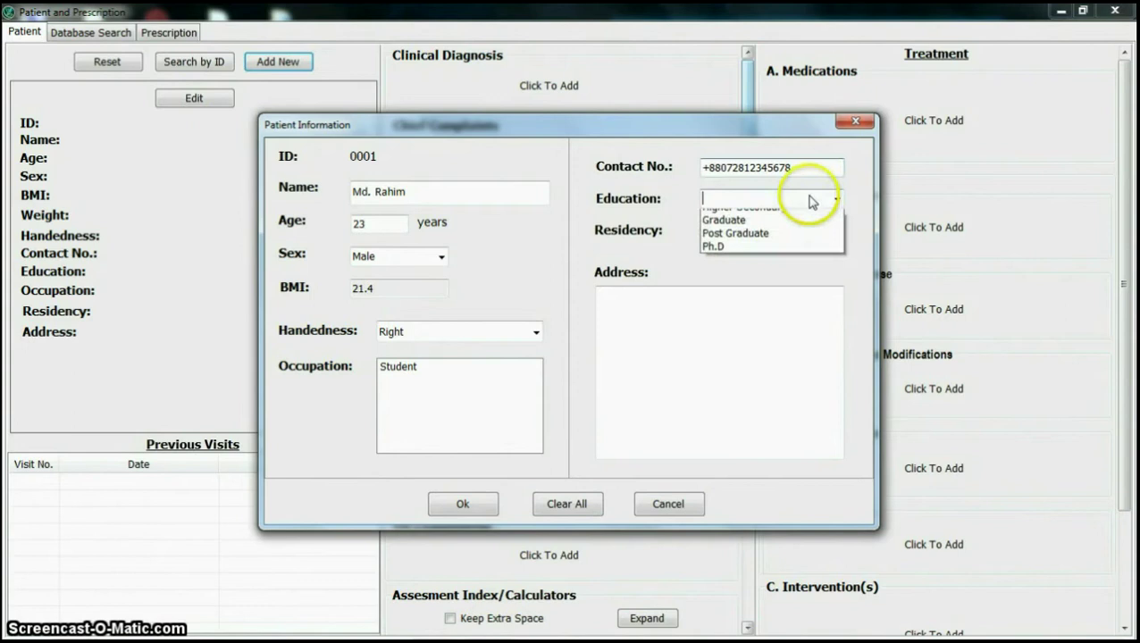
pyautogui.click(738, 221)
pyautogui.click(762, 232)
pyautogui.click(754, 248)
pyautogui.click(734, 312)
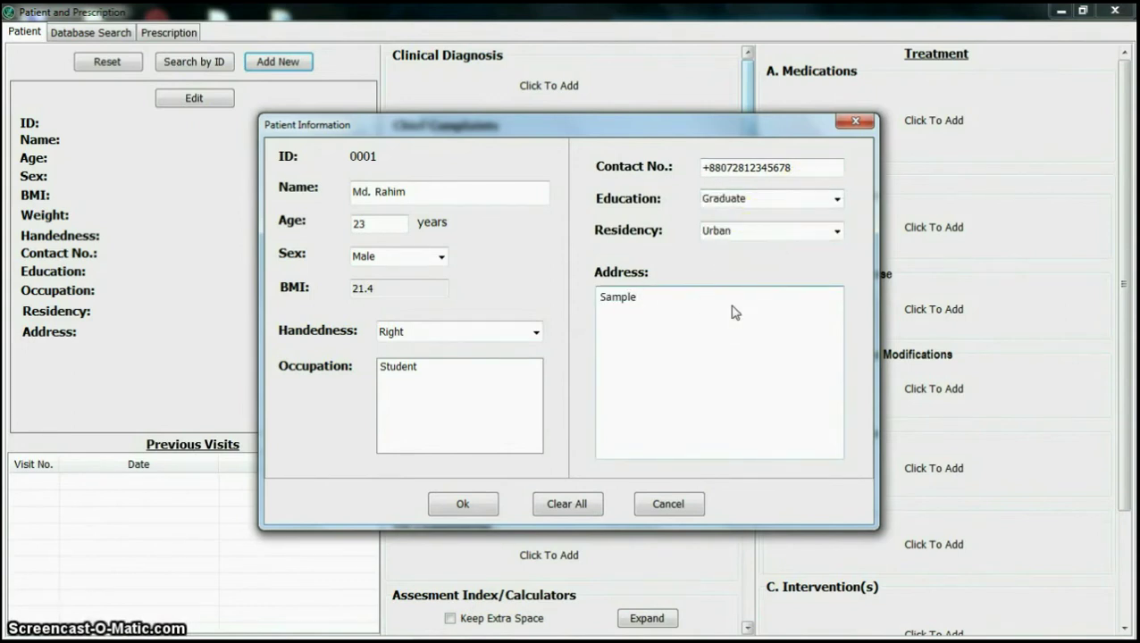
pyautogui.click(463, 503)
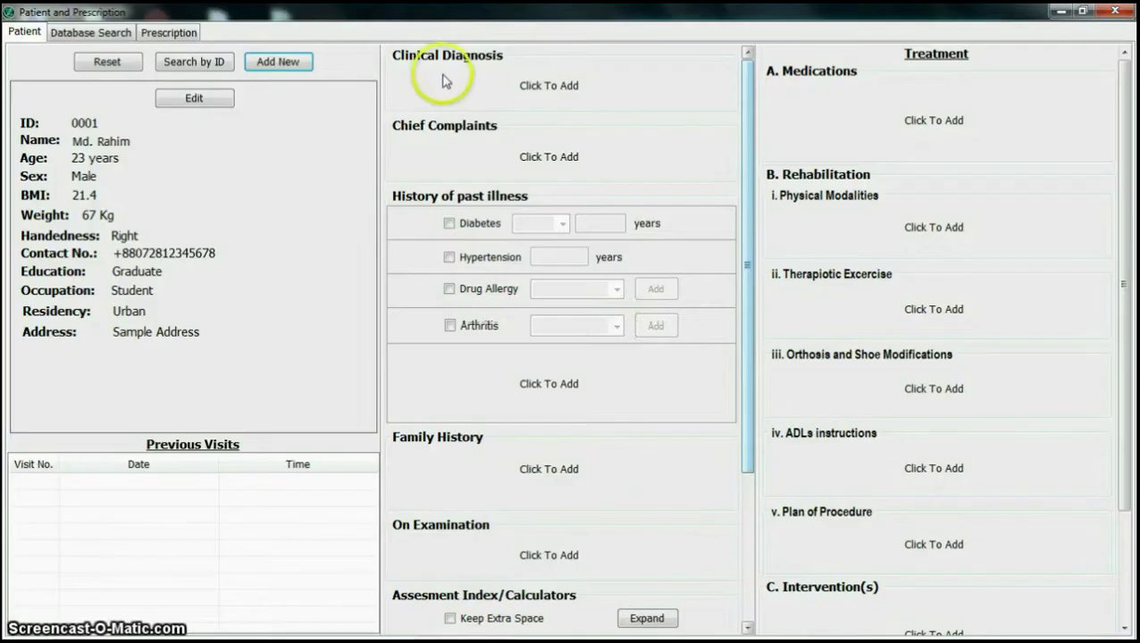
# Step: In the clinical diagnosis tree, insert the Category-1 node and a second category node
pyautogui.click(648, 71)
pyautogui.rightClick(490, 207)
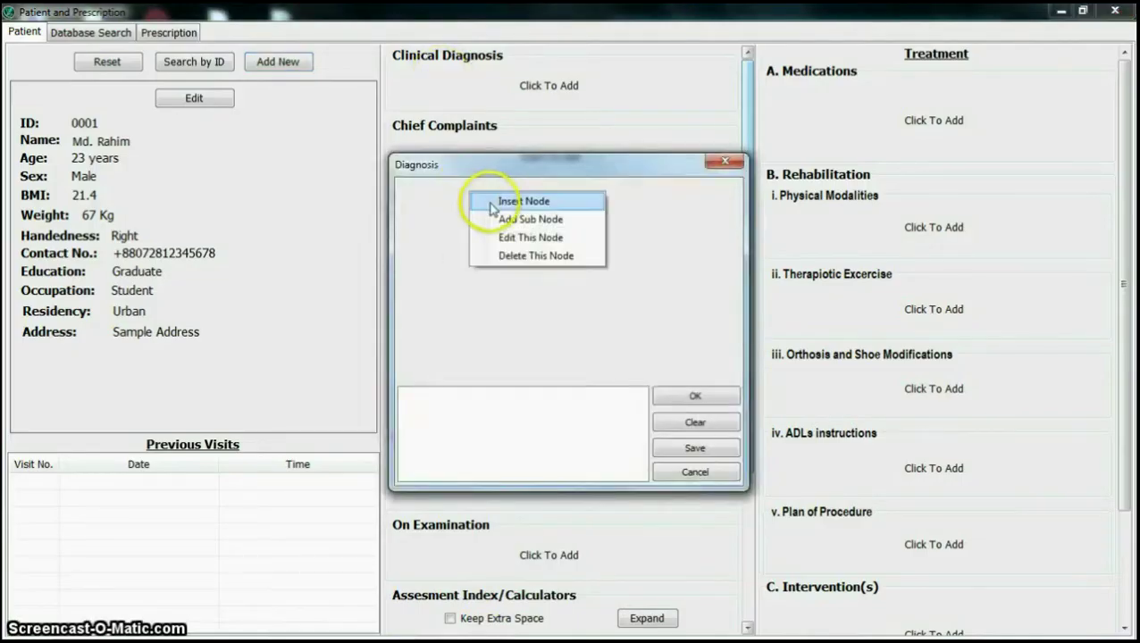
pyautogui.click(491, 203)
pyautogui.write('Category-1')
pyautogui.press('Return')
pyautogui.rightClick(442, 189)
pyautogui.click(511, 212)
pyautogui.write('Cat')
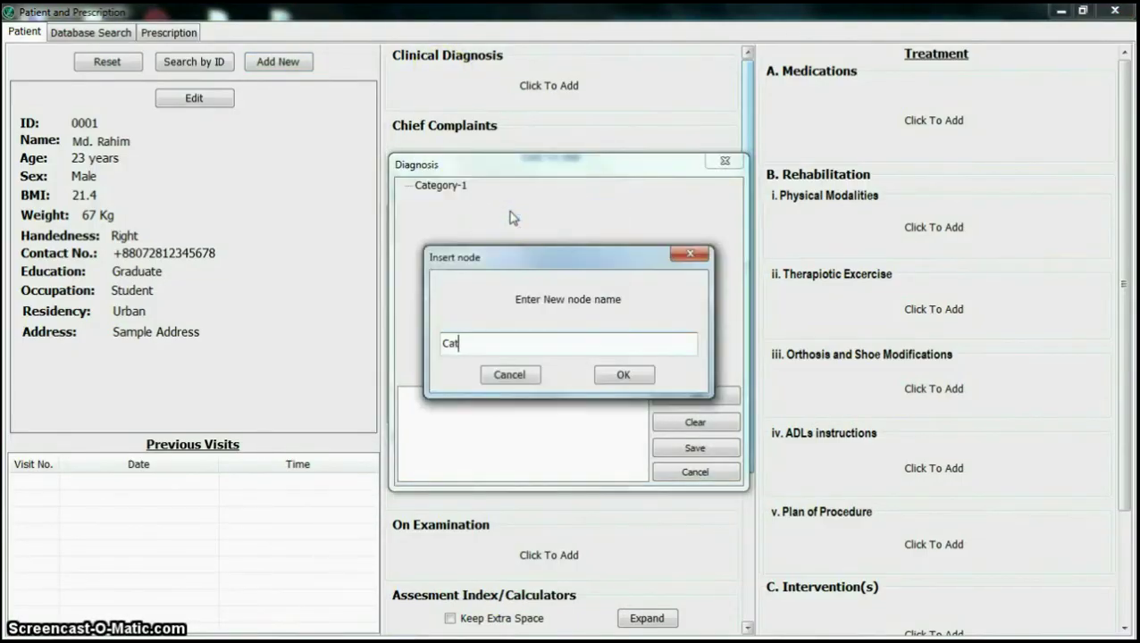
pyautogui.write('2')
pyautogui.press('Return')
# Step: Add the Disease-3 and Disease-4 nodes to the diagnosis tree
pyautogui.rightClick(473, 245)
pyautogui.click(532, 265)
pyautogui.write('Disease-3')
pyautogui.press('Return')
pyautogui.rightClick(511, 266)
pyautogui.click(535, 270)
pyautogui.write('Disease-4')
pyautogui.press('Return')
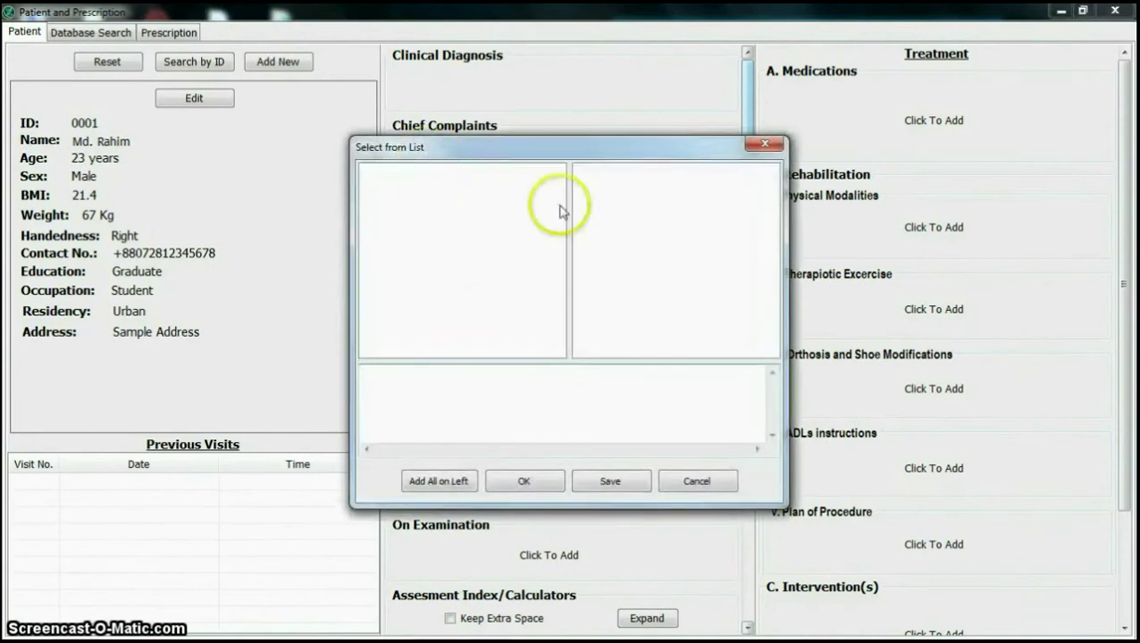
# Step: Create the first chief complaint and link it to its related disease
pyautogui.doubleClick(639, 193)
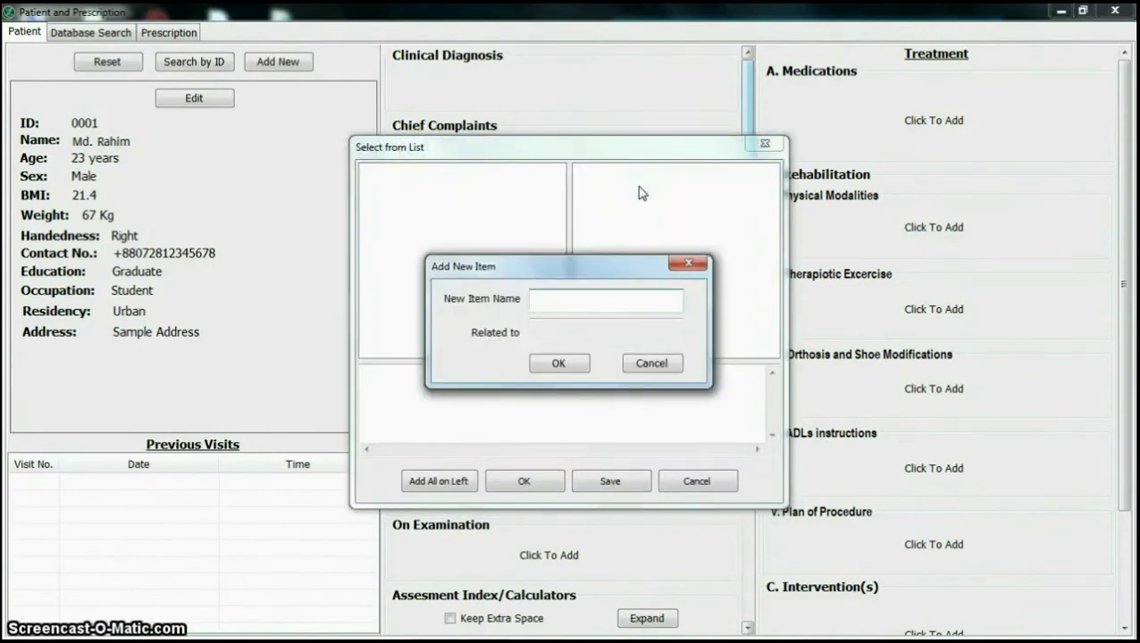
pyautogui.click(612, 332)
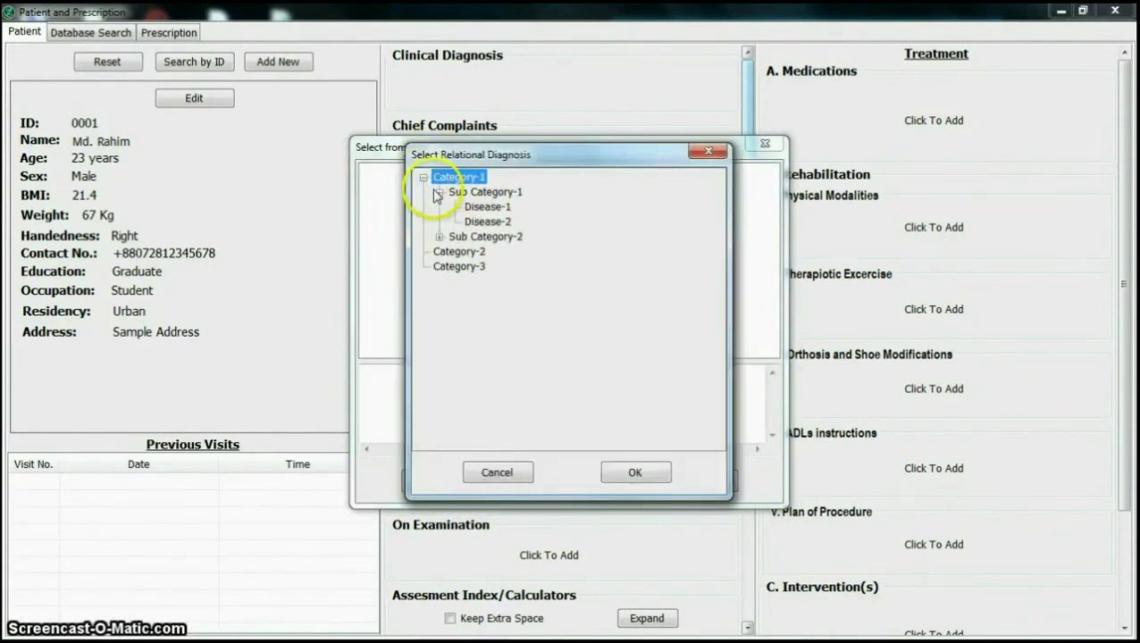
pyautogui.click(630, 473)
pyautogui.click(558, 362)
# Step: Insert Complain-1b and link it to its related disease
pyautogui.rightClick(602, 259)
pyautogui.click(649, 262)
pyautogui.write('Complain-')
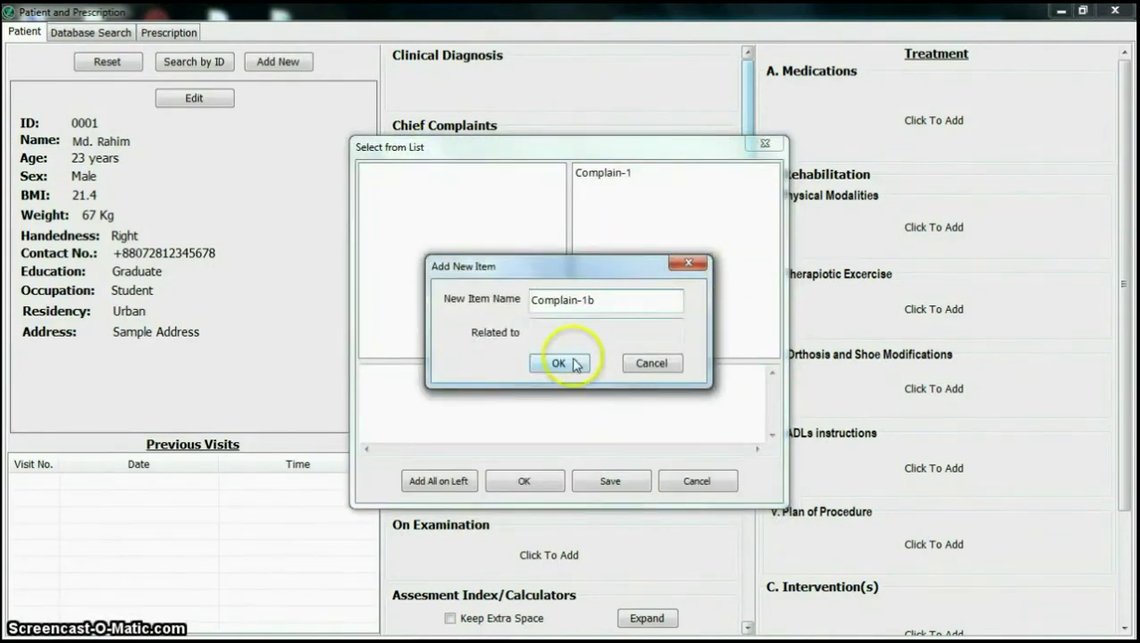
pyautogui.write('1b')
pyautogui.click(558, 363)
pyautogui.doubleClick(453, 191)
pyautogui.click(483, 206)
pyautogui.click(648, 473)
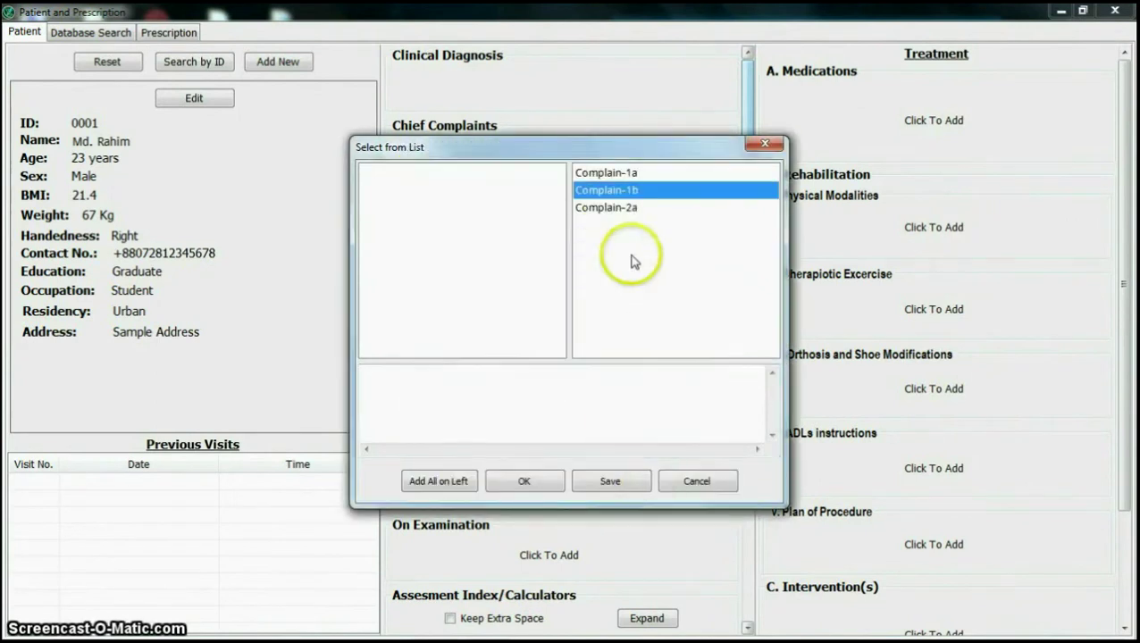
# Step: Add another complaint linked to Disease-2 under Sub Category-1
pyautogui.rightClick(610, 208)
pyautogui.click(639, 219)
pyautogui.click(558, 362)
pyautogui.doubleClick(440, 193)
pyautogui.click(483, 222)
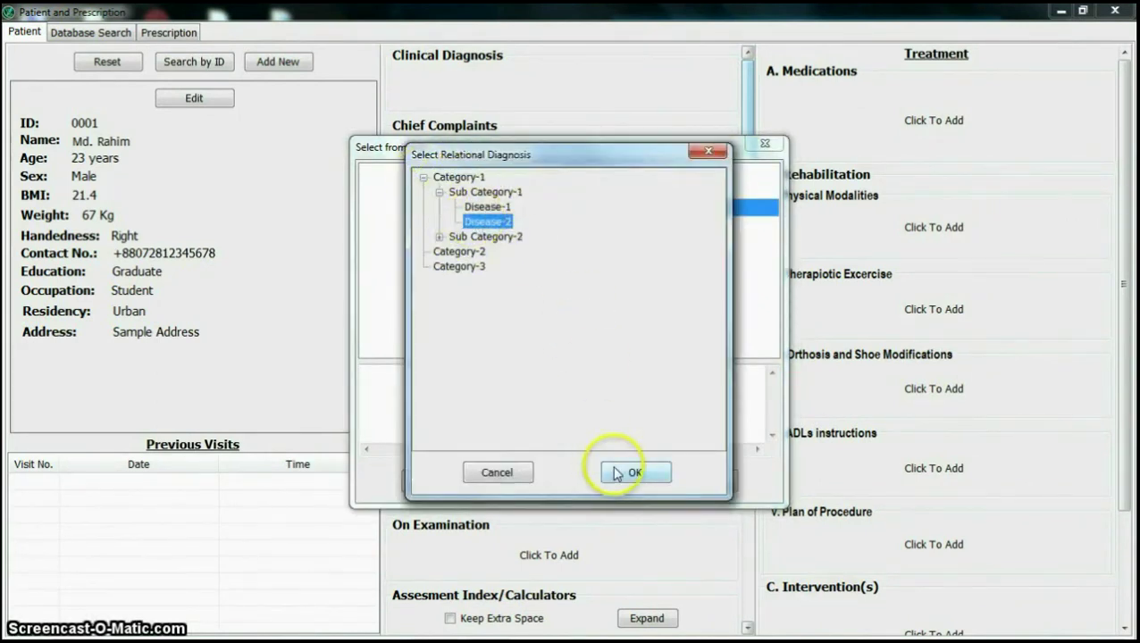
pyautogui.click(607, 470)
# Step: Save the complaint list and record Complain-2a and Complain-1b as chief complaints
pyautogui.click(610, 481)
pyautogui.click(600, 384)
pyautogui.click(605, 207)
pyautogui.click(606, 190)
pyautogui.click(524, 480)
# Step: Tick Hypertension and Drug Allergy, and insert Allergetic Drug-1 in the drug list
pyautogui.click(448, 257)
pyautogui.click(449, 288)
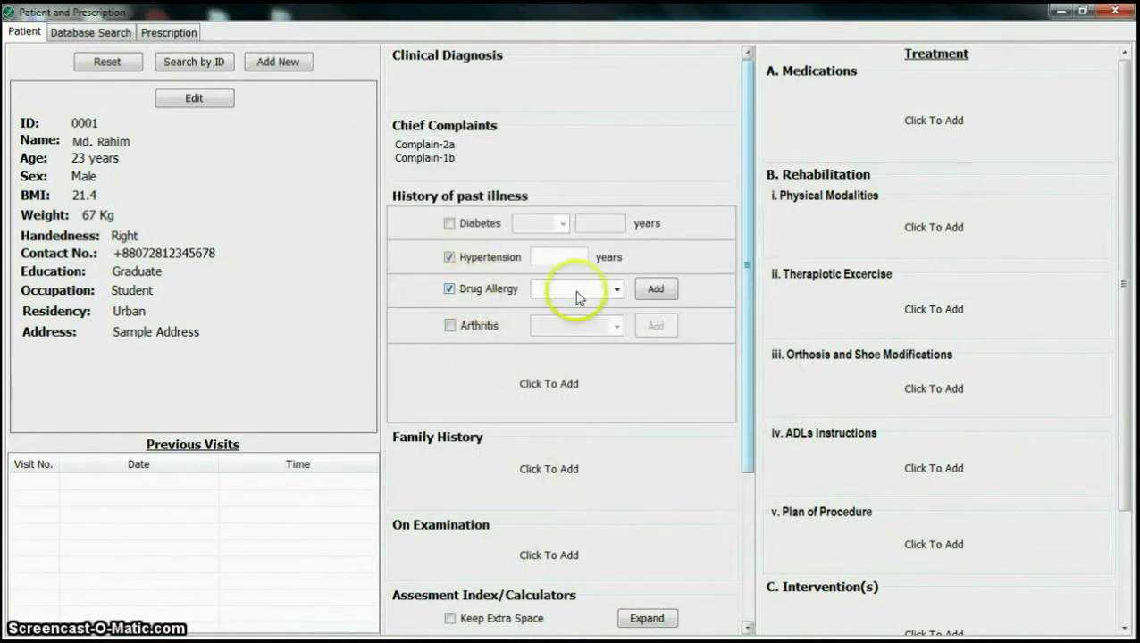
pyautogui.click(656, 288)
pyautogui.rightClick(495, 216)
pyautogui.click(525, 214)
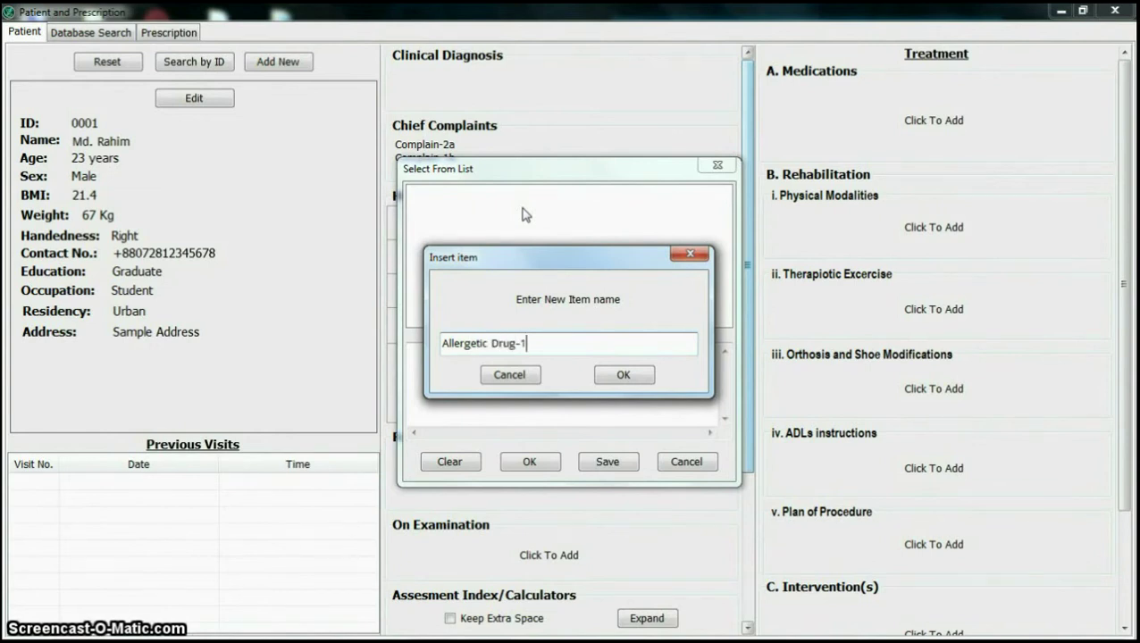
pyautogui.write('1')
pyautogui.click(623, 375)
# Step: Add Allergetic Drug-2, save the list and apply Allergetic Drug-1 as the drug allergy
pyautogui.rightClick(572, 267)
pyautogui.click(593, 288)
pyautogui.write('Allergetic Drug-2')
pyautogui.click(624, 375)
pyautogui.click(459, 193)
pyautogui.click(607, 461)
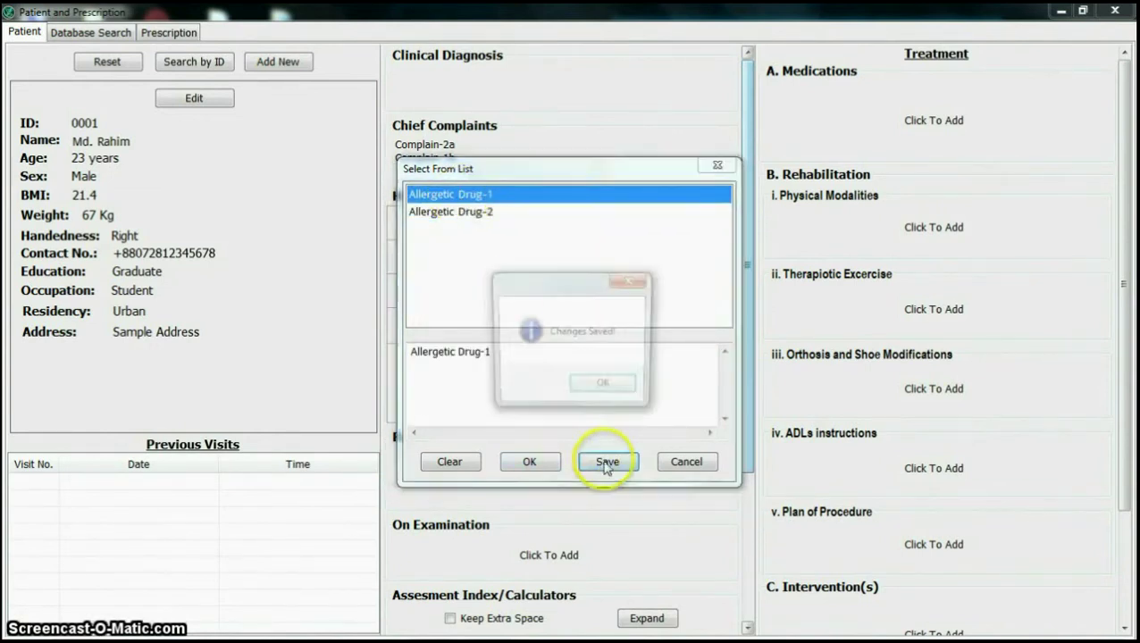
pyautogui.click(602, 382)
pyautogui.click(529, 462)
pyautogui.scroll(-3, 623, 296)
pyautogui.click(649, 285)
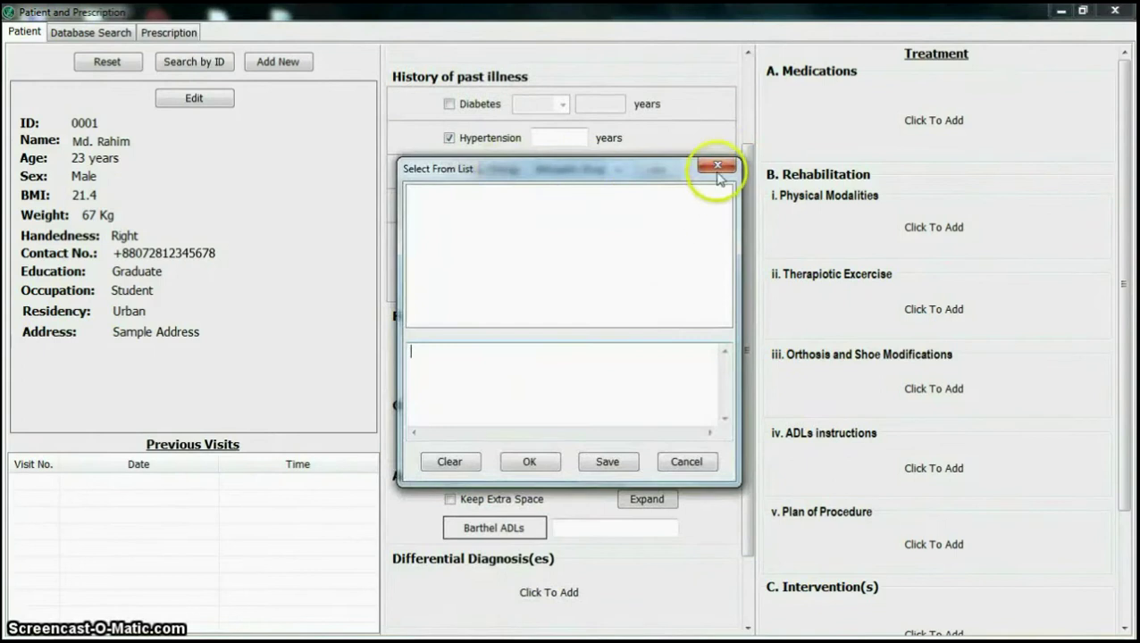
# Step: Insert Differential Diagnosis-1a in the differential diagnosis list and link its related disease
pyautogui.click(720, 173)
pyautogui.scroll(-10, 678, 414)
pyautogui.scroll(-3, 607, 426)
pyautogui.click(549, 585)
pyautogui.rightClick(615, 229)
pyautogui.click(637, 249)
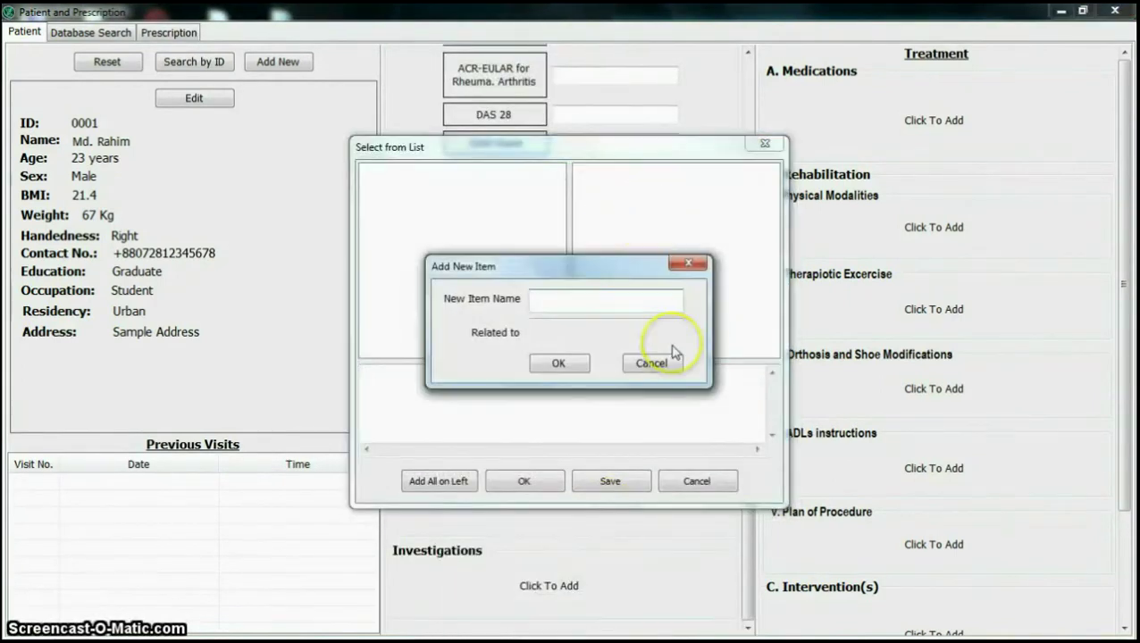
pyautogui.write('Differential Diagnosis-1')
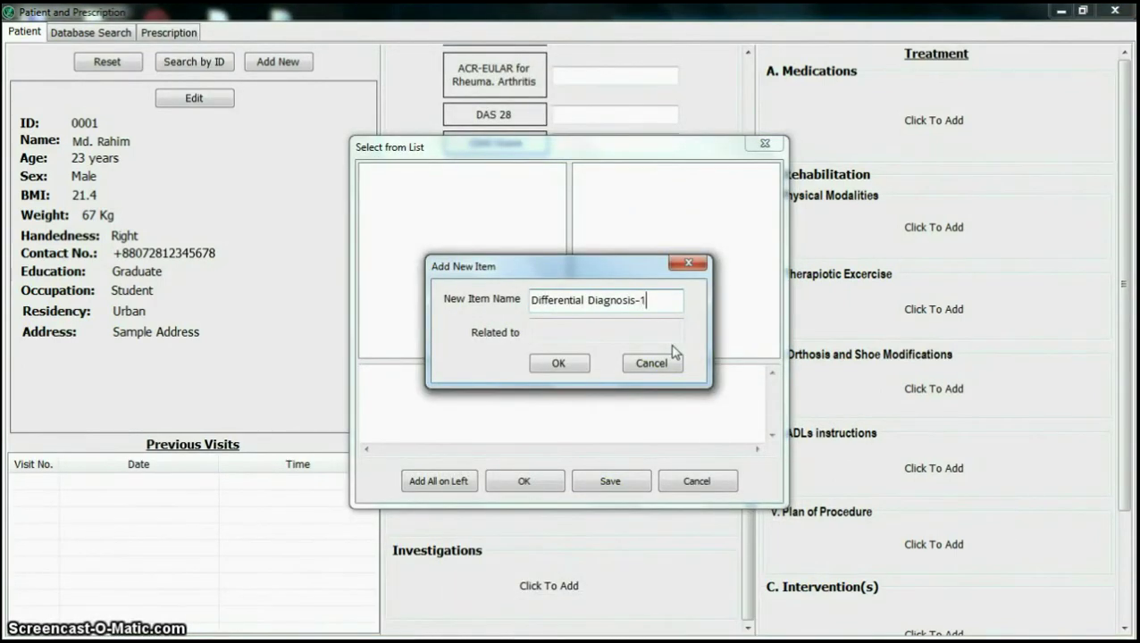
pyautogui.write('a')
pyautogui.click(608, 332)
pyautogui.click(471, 175)
pyautogui.doubleClick(483, 232)
pyautogui.click(559, 362)
# Step: Add Differential Diagnosis-1b linked to Disease-1, save, and add both to the visit
pyautogui.rightClick(639, 234)
pyautogui.click(658, 256)
pyautogui.write('Differential Diagnosis-1b')
pyautogui.click(608, 332)
pyautogui.click(470, 175)
pyautogui.click(482, 203)
pyautogui.click(631, 470)
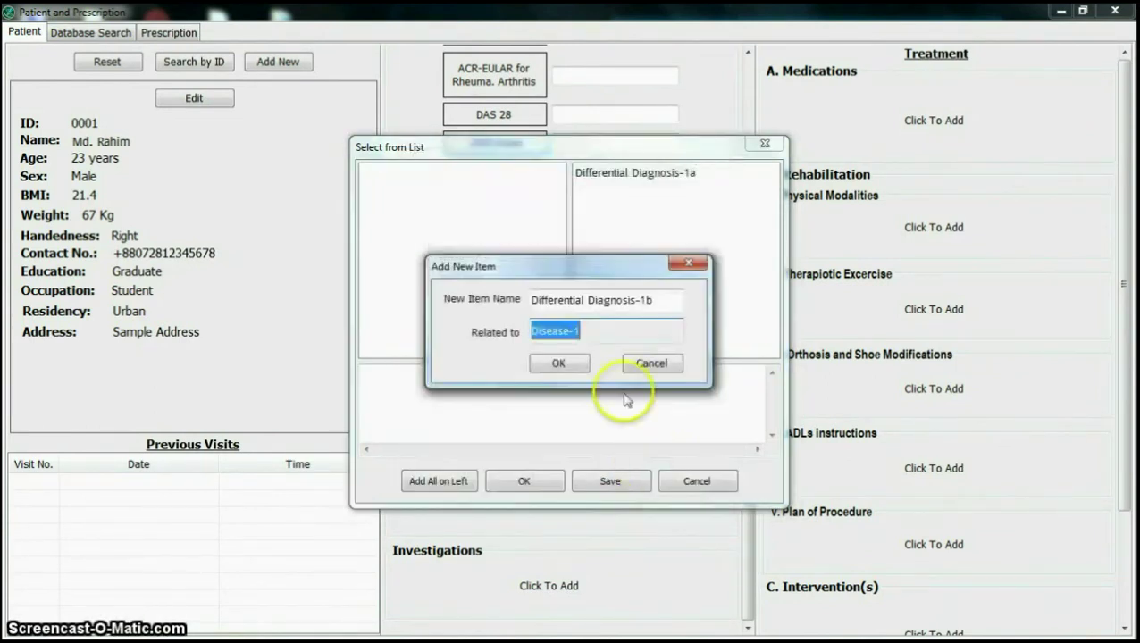
pyautogui.press('Return')
pyautogui.click(624, 478)
pyautogui.click(603, 386)
pyautogui.press('Return')
# Step: Start inserting a new category node in the Medications tree
pyautogui.click(801, 120)
pyautogui.rightClick(656, 189)
pyautogui.click(666, 193)
# Step: Add Category-1 and Category-2 nodes to the medicine hierarchy
pyautogui.write('Category')
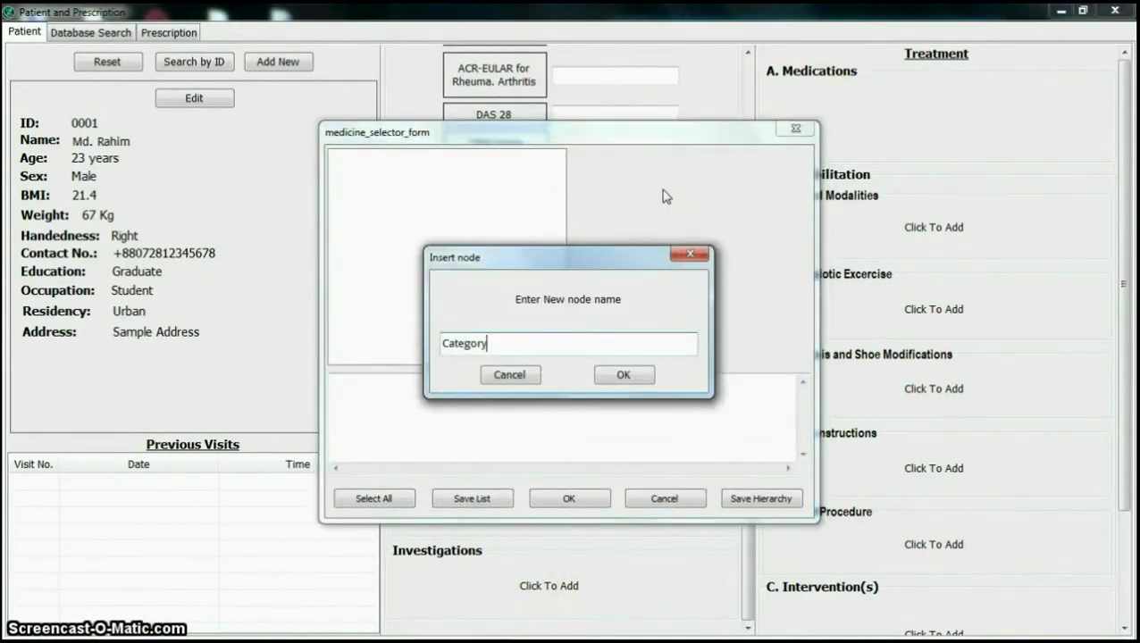
pyautogui.write('-1')
pyautogui.press('Return')
pyautogui.rightClick(692, 213)
pyautogui.click(711, 220)
pyautogui.write('Category-2')
pyautogui.press('Return')
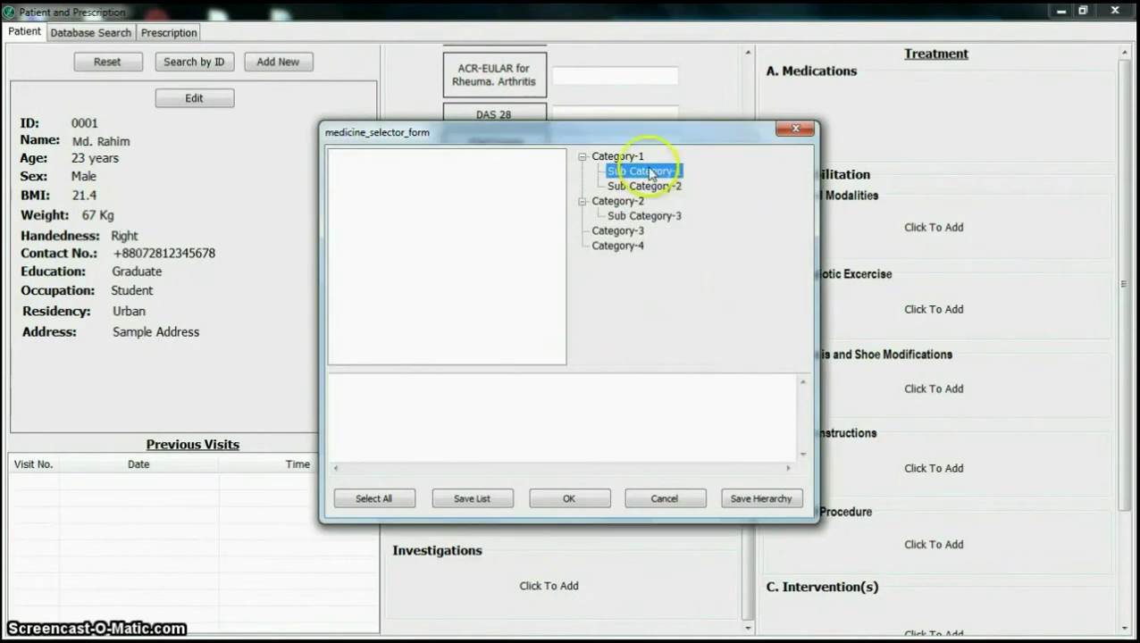
# Step: Add Medicine-1 and Medicine-2 under Sub Category-1 in the hierarchy
pyautogui.rightClick(665, 186)
pyautogui.click(674, 197)
pyautogui.write('Medicine-1')
pyautogui.press('Return')
pyautogui.rightClick(661, 186)
pyautogui.click(678, 198)
pyautogui.write('Medicine-2')
pyautogui.press('Return')
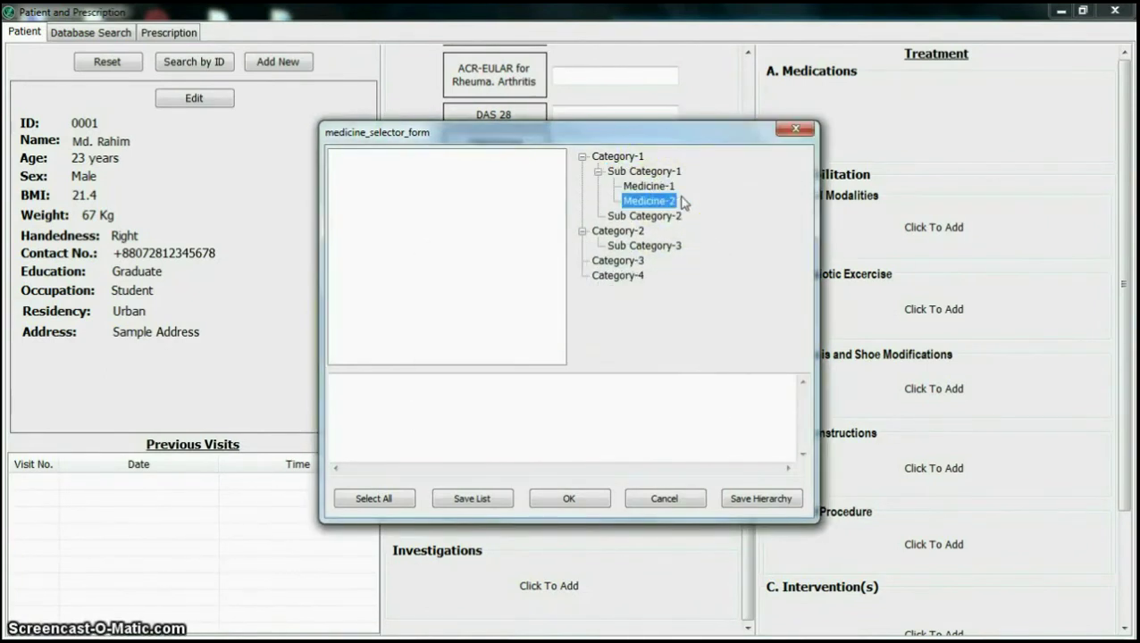
# Step: Add Medicine-1 to the selection list with its related disease
pyautogui.rightClick(379, 185)
pyautogui.click(415, 194)
pyautogui.write('Medicine-1')
pyautogui.click(564, 333)
pyautogui.doubleClick(458, 178)
pyautogui.click(477, 206)
pyautogui.click(618, 471)
pyautogui.click(558, 363)
# Step: Add Medicine-2 to the selection list with Disease-2 as its related diagnosis
pyautogui.rightClick(400, 155)
pyautogui.click(435, 164)
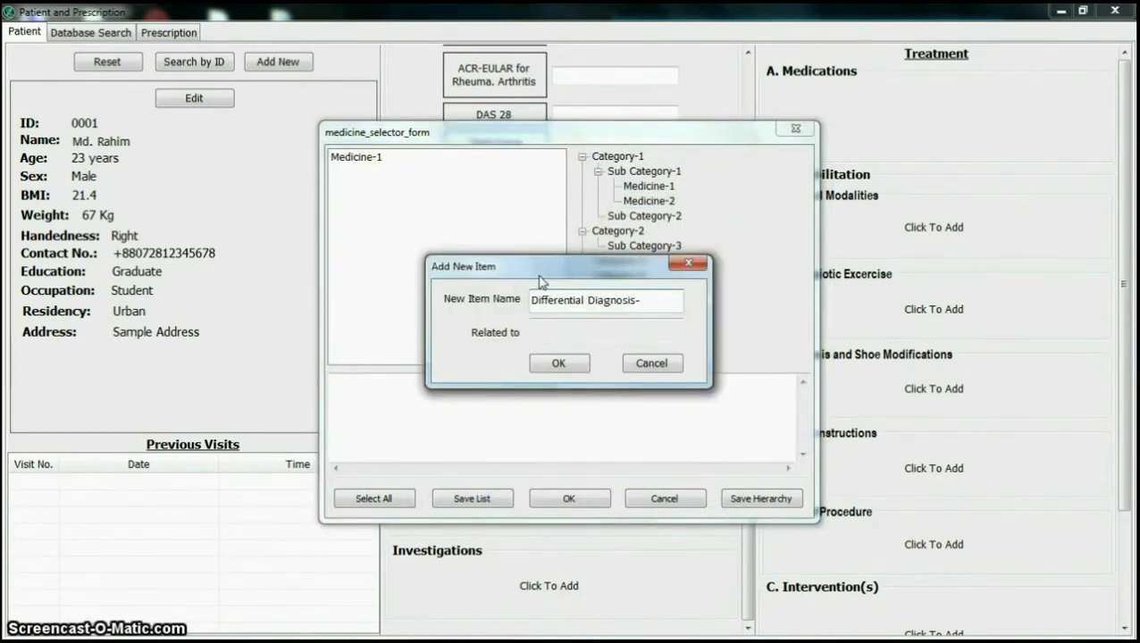
pyautogui.write('Medicine-2')
pyautogui.click(565, 333)
pyautogui.doubleClick(432, 178)
pyautogui.click(483, 219)
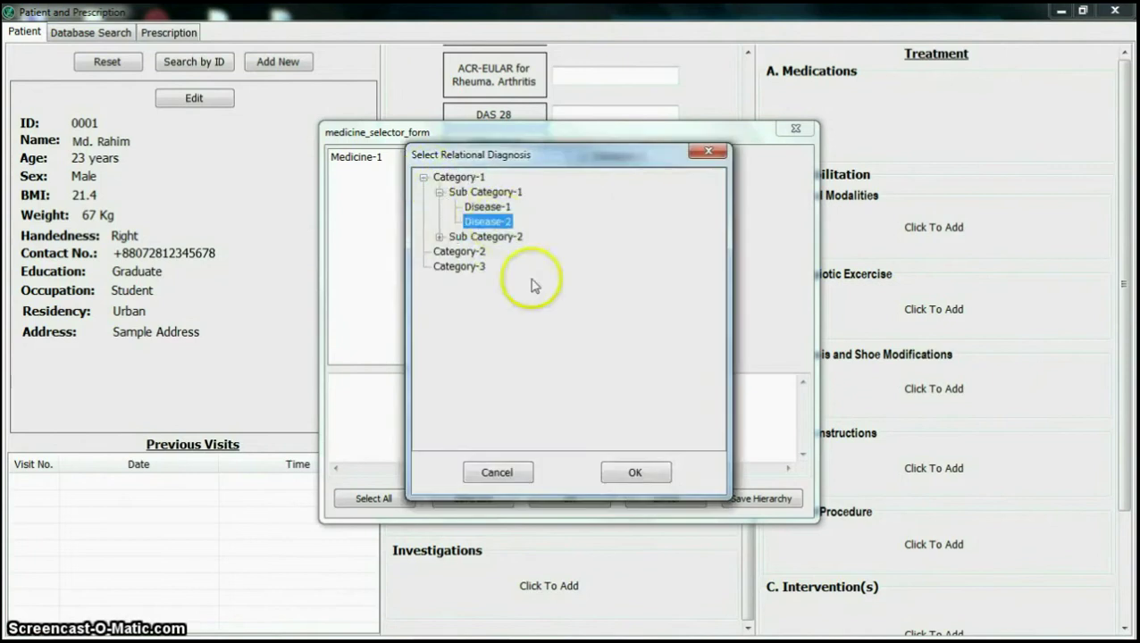
pyautogui.click(622, 470)
pyautogui.click(558, 363)
# Step: Save the hierarchy, select all medicines, save the list and accept them into Medications
pyautogui.click(738, 499)
pyautogui.click(604, 391)
pyautogui.click(471, 498)
pyautogui.click(631, 386)
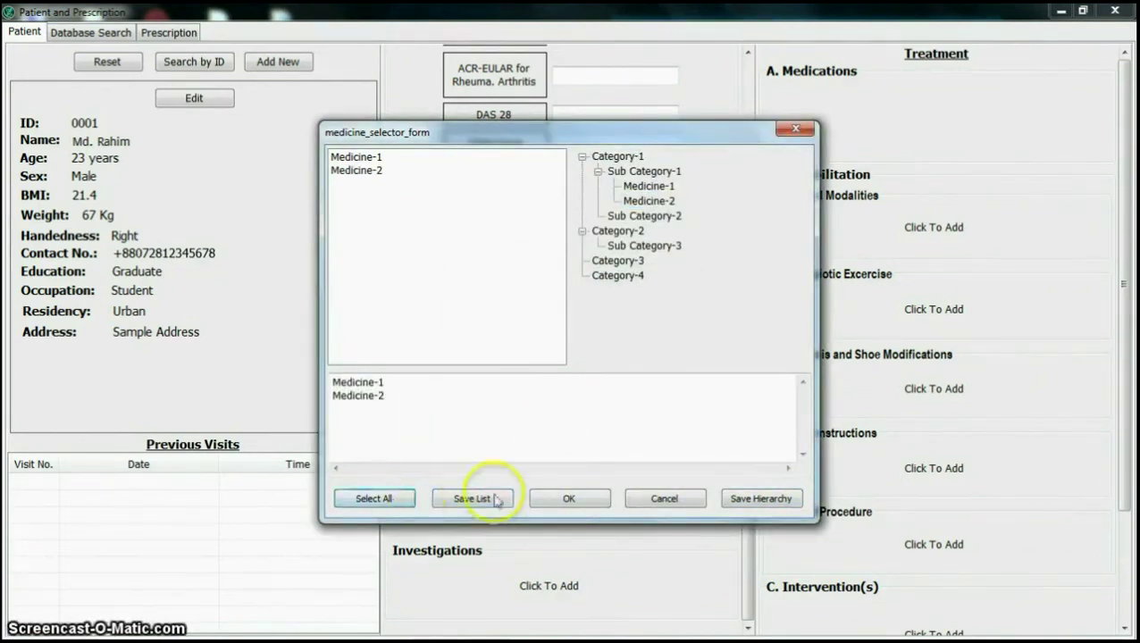
pyautogui.click(569, 498)
pyautogui.click(840, 219)
pyautogui.click(523, 481)
pyautogui.scroll(-3, 875, 483)
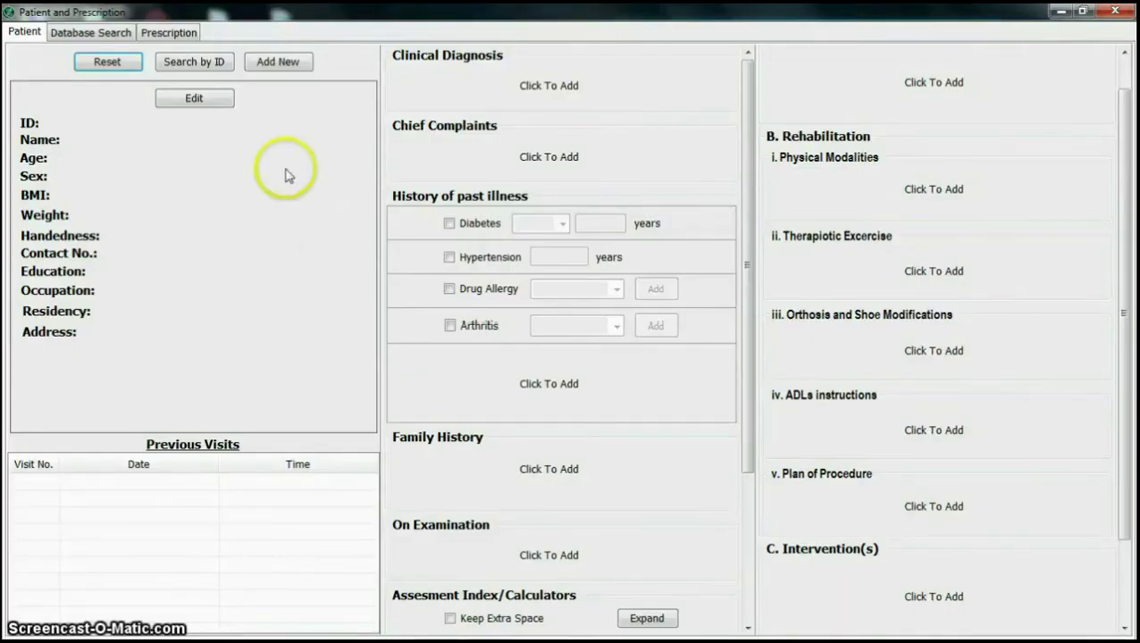
# Step: Start a Search by ID lookup and enter the patient's ID
pyautogui.click(206, 67)
pyautogui.write('7')
pyautogui.click(618, 373)
# Step: Load the patient, then add Disease-111 as diagnosis and Complain-111 as chief complaint
pyautogui.click(457, 79)
pyautogui.click(406, 188)
pyautogui.doubleClick(469, 200)
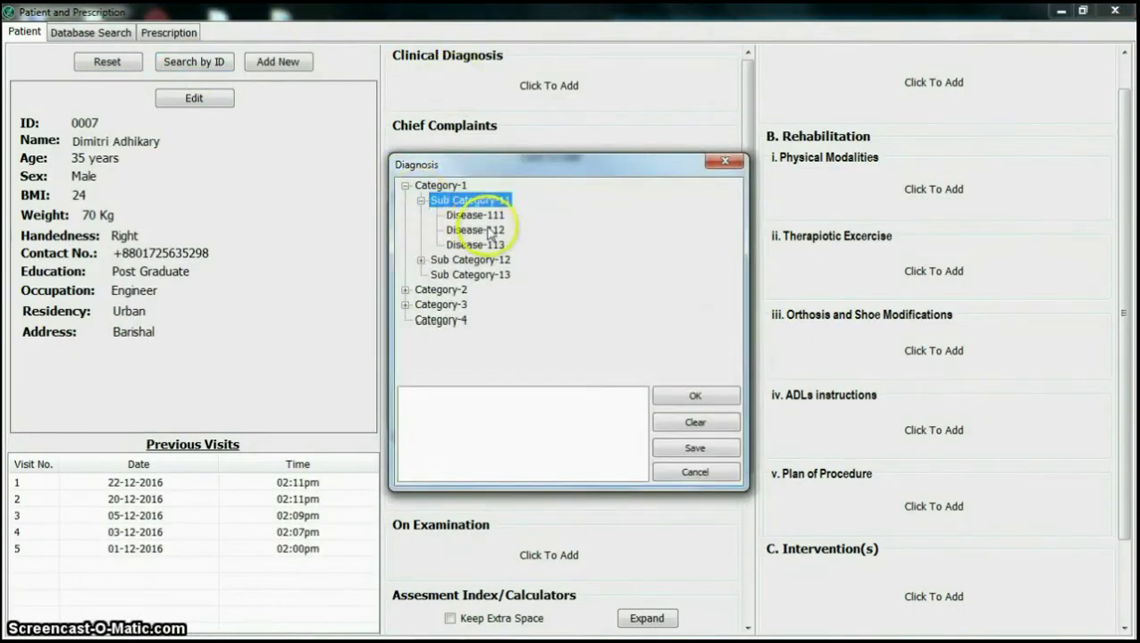
pyautogui.doubleClick(473, 215)
pyautogui.click(695, 396)
pyautogui.click(437, 183)
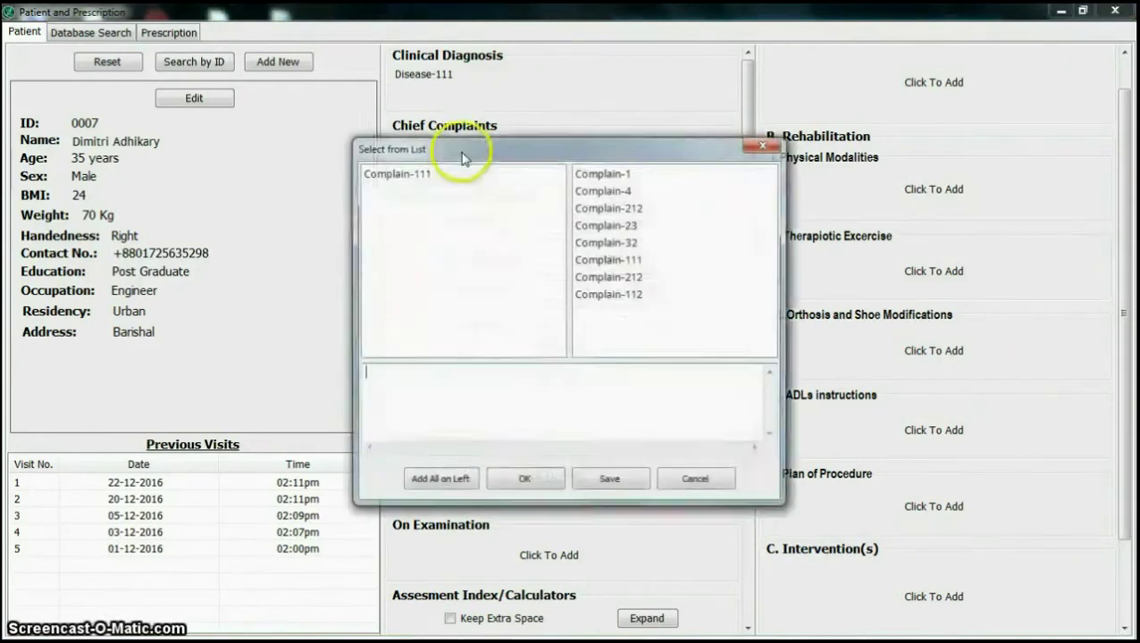
pyautogui.doubleClick(464, 173)
pyautogui.click(522, 480)
# Step: Add Other illness-1/2, Family History-1/2 and the On Exam-111 finding
pyautogui.click(497, 398)
pyautogui.doubleClick(437, 194)
pyautogui.doubleClick(442, 211)
pyautogui.click(527, 462)
pyautogui.click(500, 456)
pyautogui.doubleClick(446, 194)
pyautogui.doubleClick(446, 212)
pyautogui.click(529, 462)
pyautogui.click(460, 465)
pyautogui.doubleClick(420, 174)
pyautogui.click(517, 474)
# Step: Begin a Barthel ADLs score entry with 'Bar' in the assessment calculators
pyautogui.click(645, 419)
pyautogui.click(603, 452)
pyautogui.write('Bar')
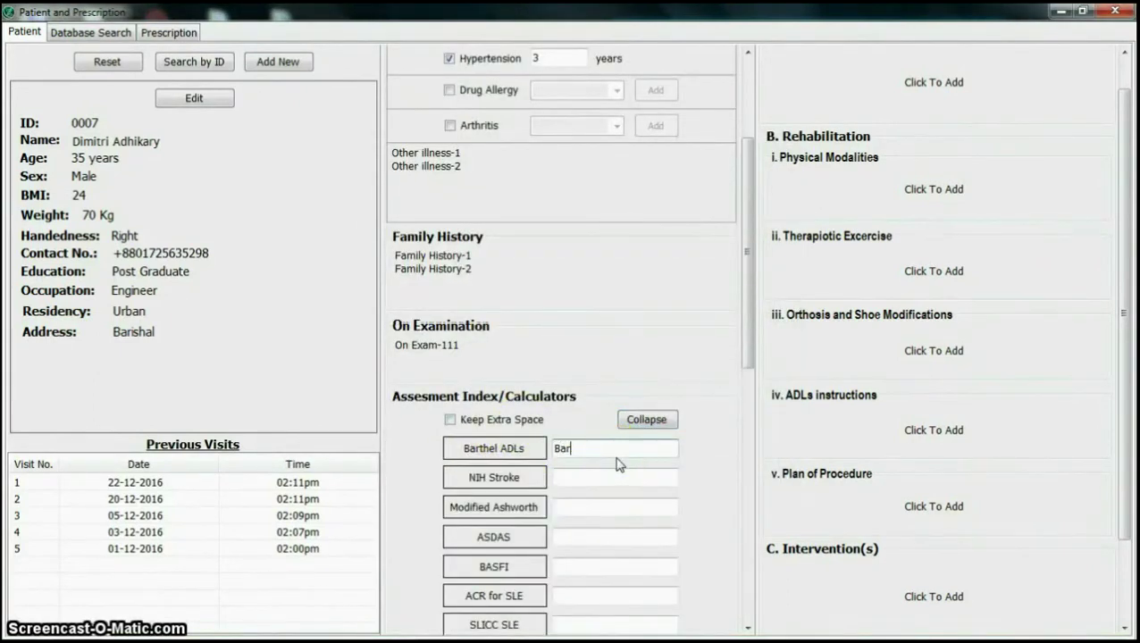
pyautogui.scroll(-5, 607, 452)
# Step: Add all suggested differential diagnoses and investigations
pyautogui.click(456, 507)
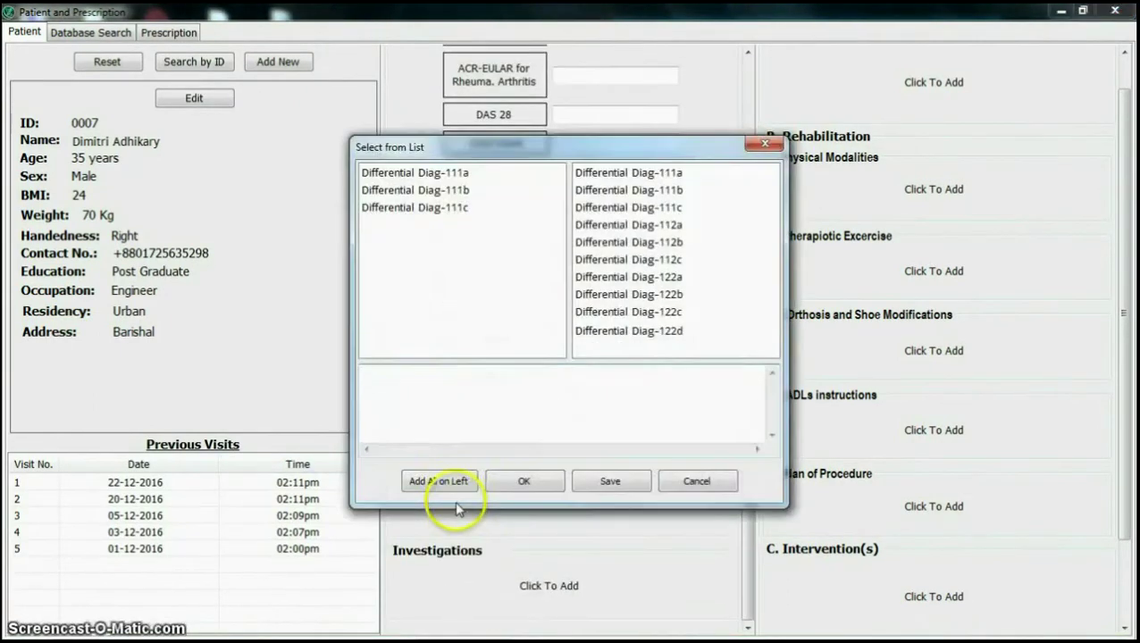
pyautogui.click(439, 480)
pyautogui.click(524, 480)
pyautogui.click(458, 590)
pyautogui.click(438, 620)
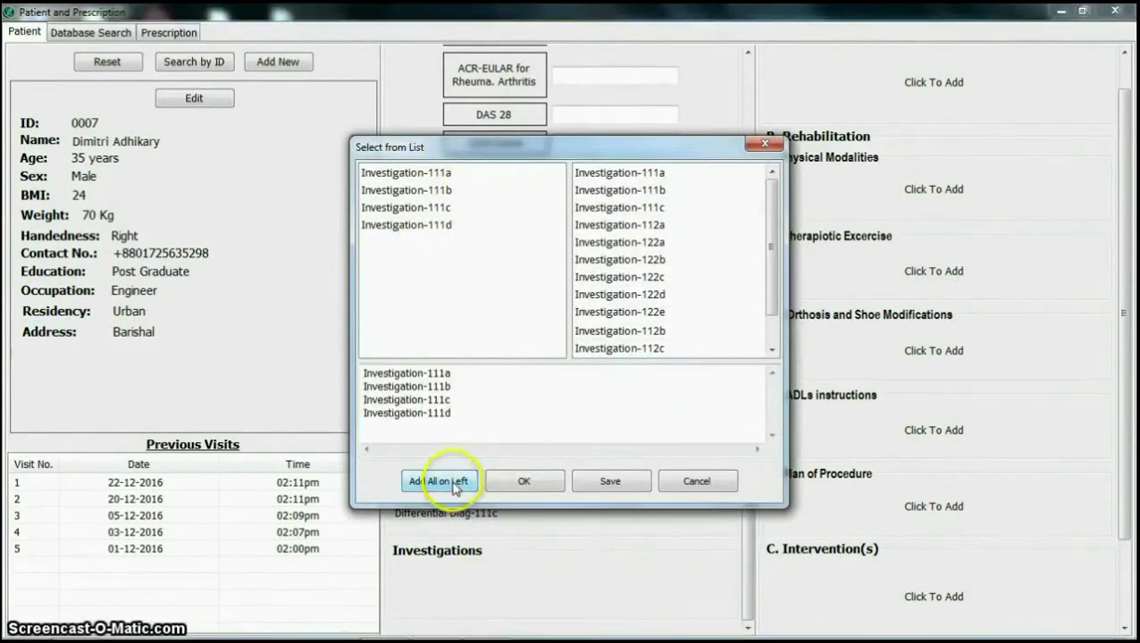
pyautogui.click(521, 620)
# Step: Open the online Barthel index calculator, then return to the patient record
pyautogui.scroll(5, 523, 486)
pyautogui.click(384, 625)
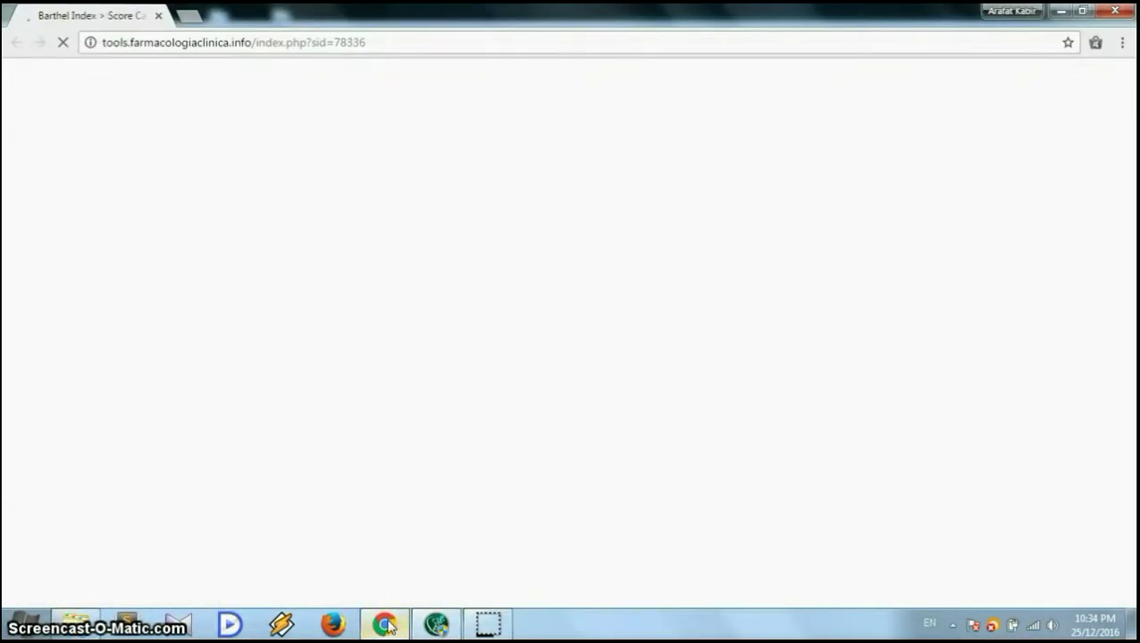
pyautogui.moveTo(436, 625)
pyautogui.click(440, 508)
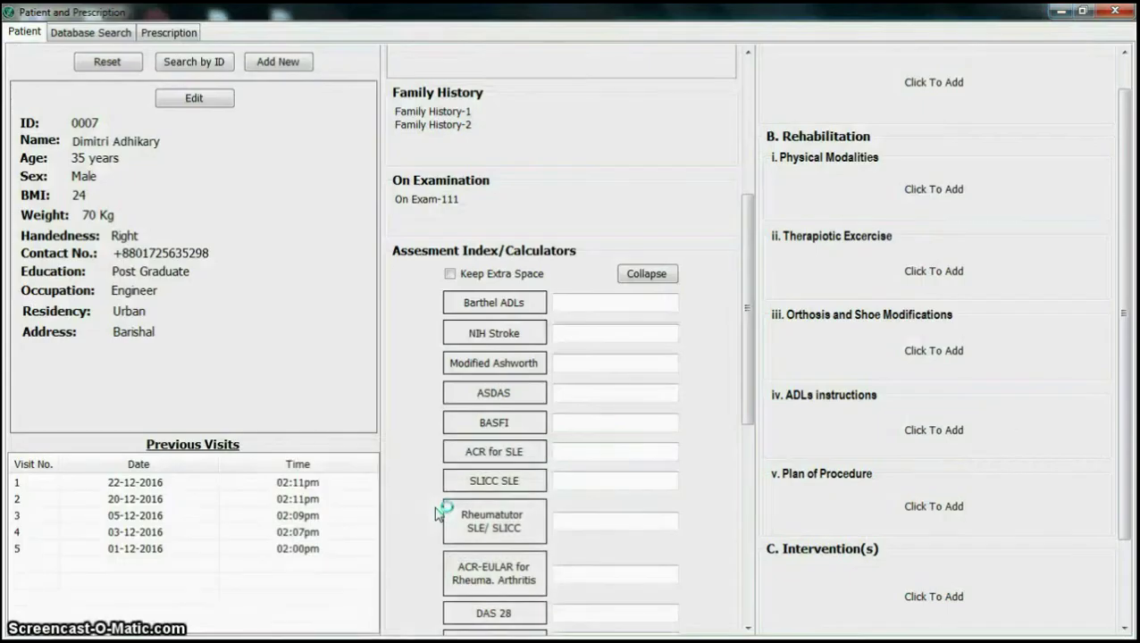
pyautogui.scroll(-5, 641, 308)
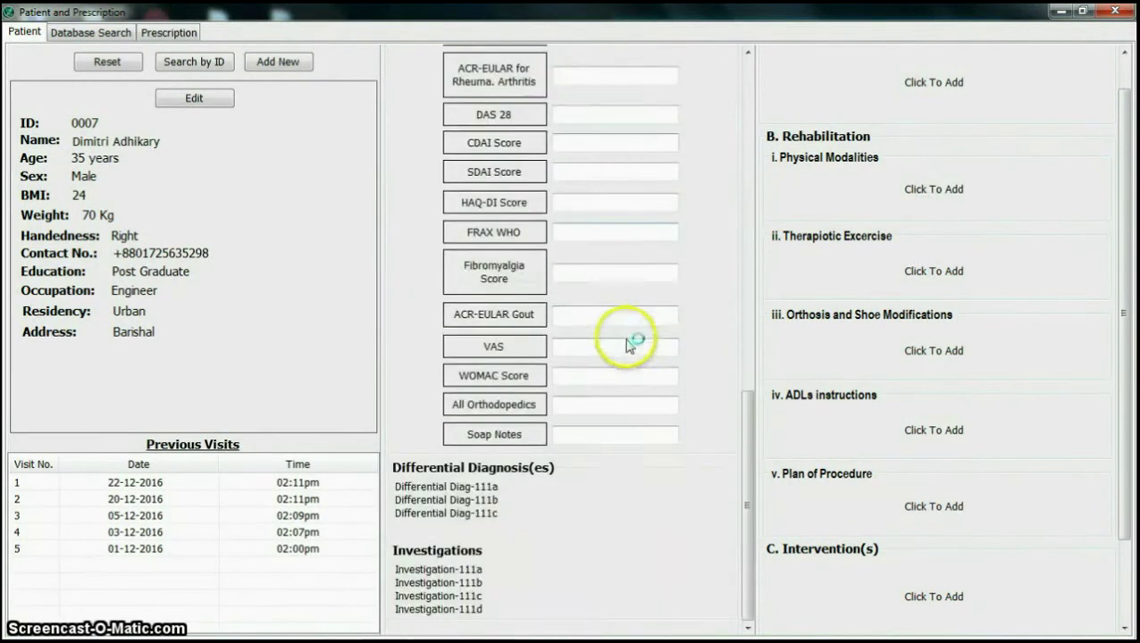
pyautogui.scroll(1, 839, 117)
pyautogui.click(840, 117)
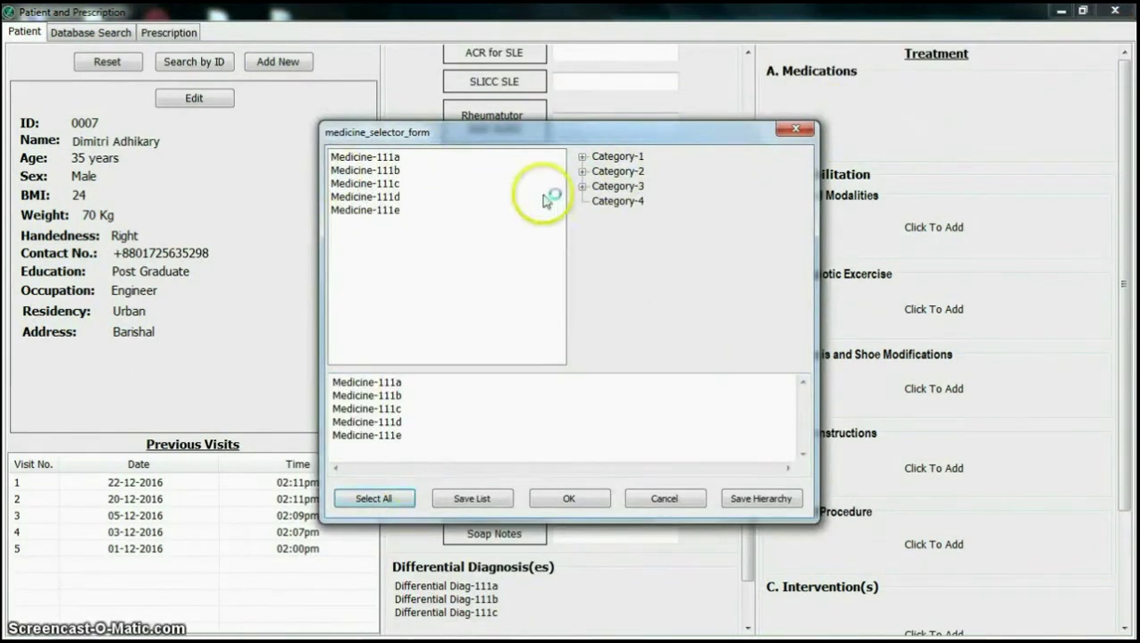
# Step: Add a Sub Category-11 medicine to Medications and all suggested physical modalities
pyautogui.doubleClick(616, 156)
pyautogui.doubleClick(625, 171)
pyautogui.doubleClick(630, 214)
pyautogui.click(568, 498)
pyautogui.click(831, 246)
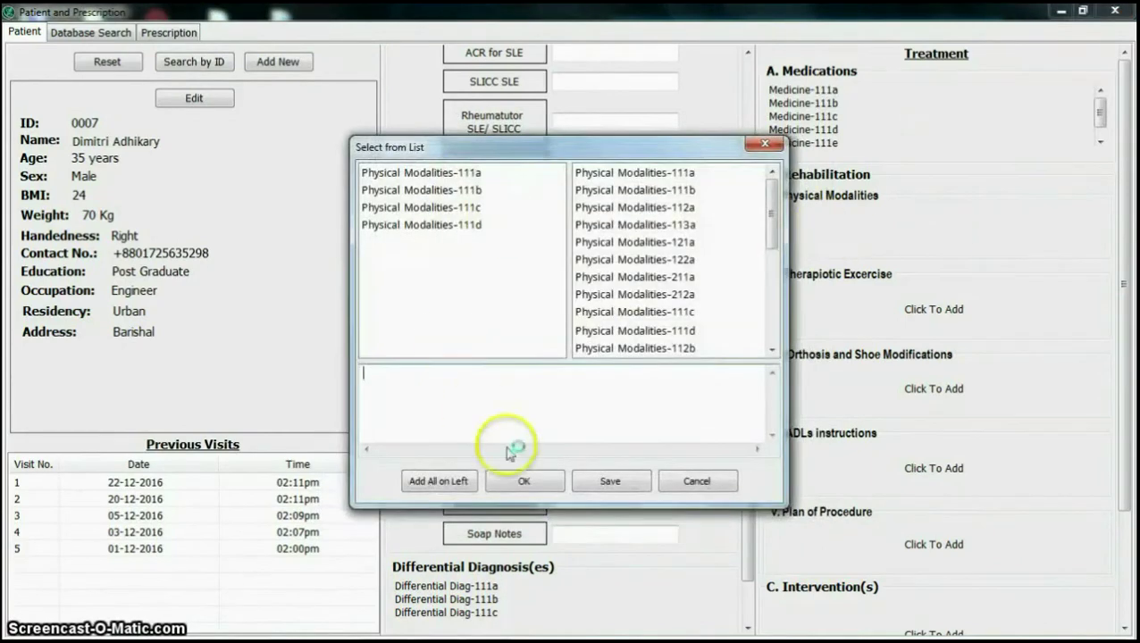
pyautogui.click(438, 481)
pyautogui.click(523, 481)
# Step: Add all therapeutic exercises, renaming Therapiotic Exercise-111d with ' Edited'
pyautogui.click(808, 309)
pyautogui.click(437, 481)
pyautogui.click(505, 418)
pyautogui.click(536, 407)
pyautogui.write('Exercise-111d Ed')
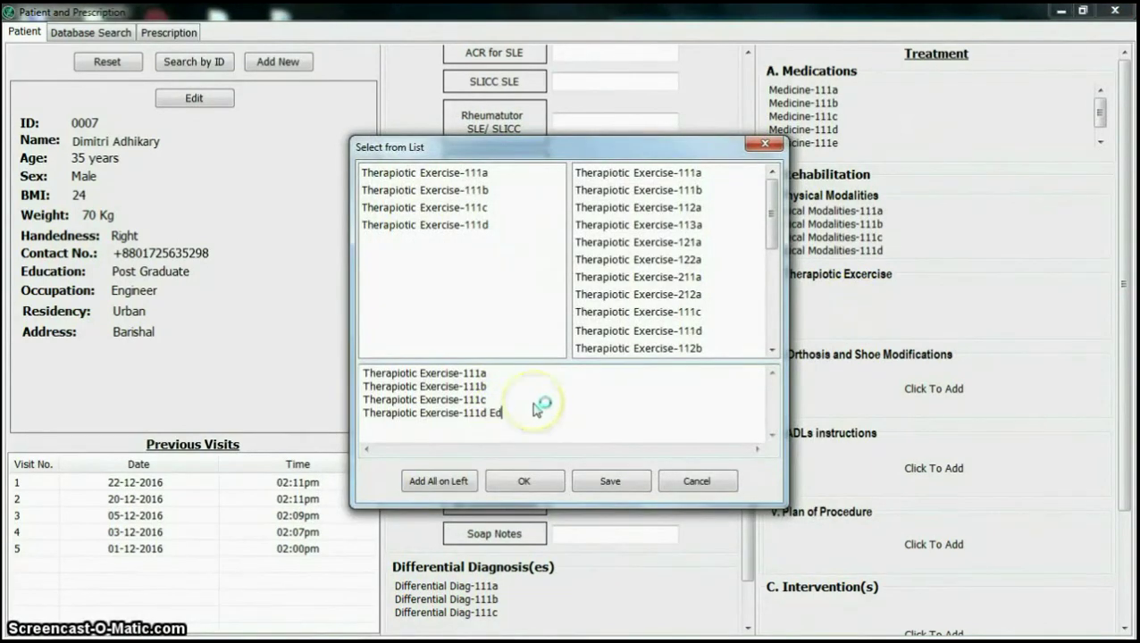
pyautogui.write('ited')
pyautogui.click(523, 481)
# Step: Add all suggested orthosis items, ADLs instructions and plan of procedure items
pyautogui.click(932, 389)
pyautogui.click(438, 481)
pyautogui.click(524, 480)
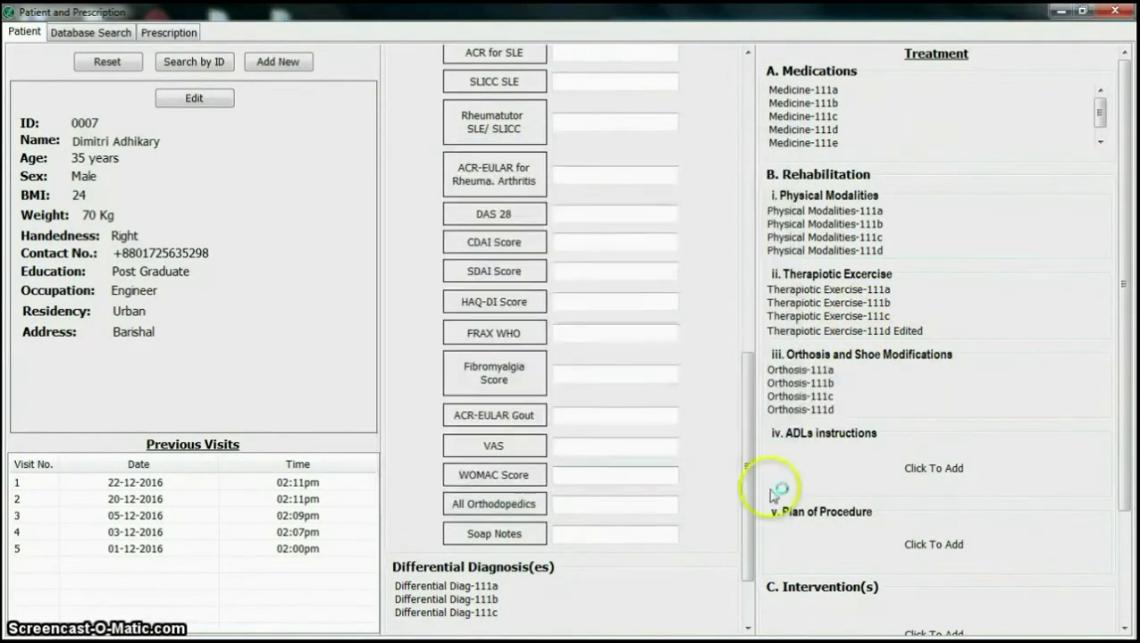
pyautogui.click(932, 467)
pyautogui.click(437, 480)
pyautogui.click(524, 480)
pyautogui.click(932, 544)
pyautogui.click(437, 481)
pyautogui.click(524, 481)
pyautogui.scroll(-3, 893, 492)
# Step: Add all suggested interventions, save the visit and generate the prescription PDF
pyautogui.click(898, 491)
pyautogui.click(438, 480)
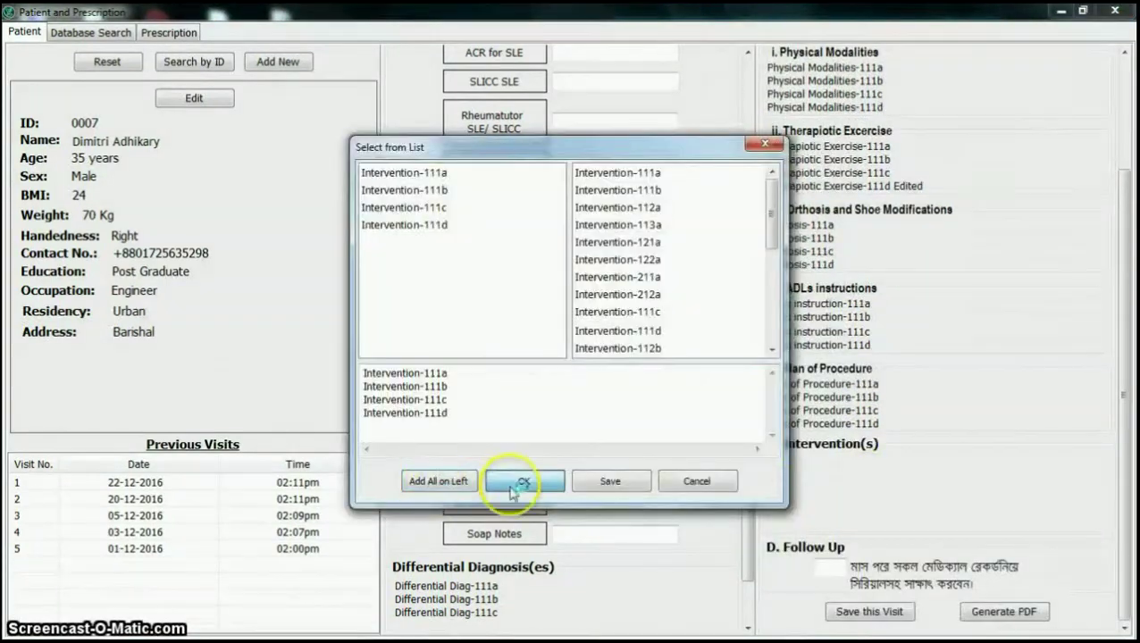
pyautogui.click(524, 480)
pyautogui.click(867, 612)
pyautogui.click(657, 384)
pyautogui.click(1002, 612)
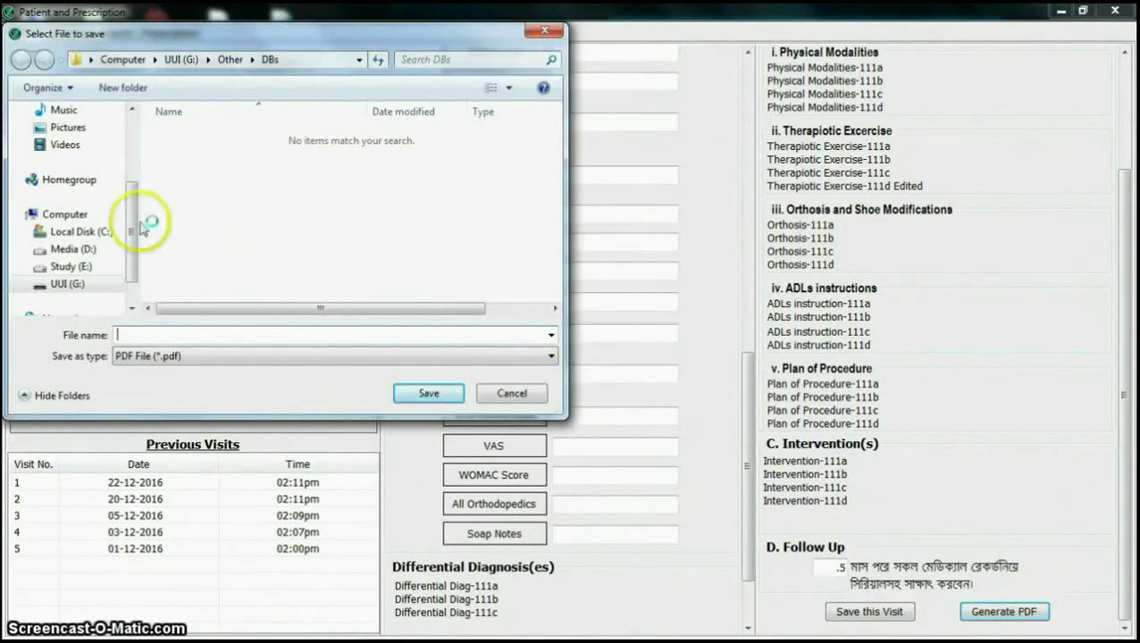
# Step: Save the prescription PDF as 'Prescription' on the Desktop
pyautogui.moveTo(134, 223); pyautogui.dragTo(134, 140)
pyautogui.click(68, 134)
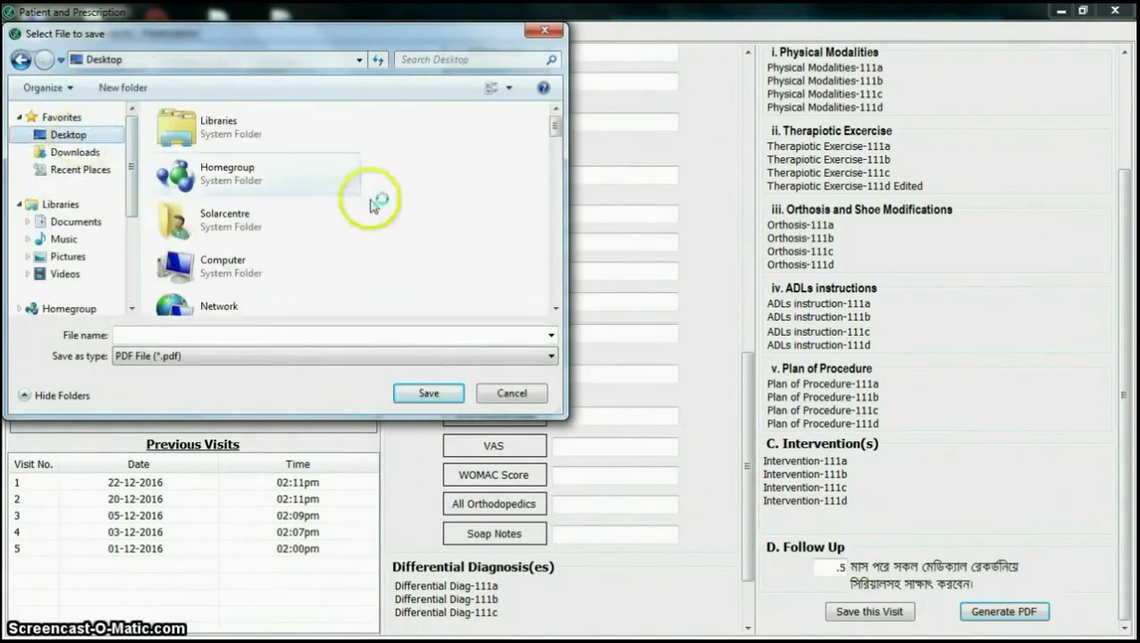
pyautogui.click(456, 263)
pyautogui.click(438, 333)
pyautogui.write('Presc')
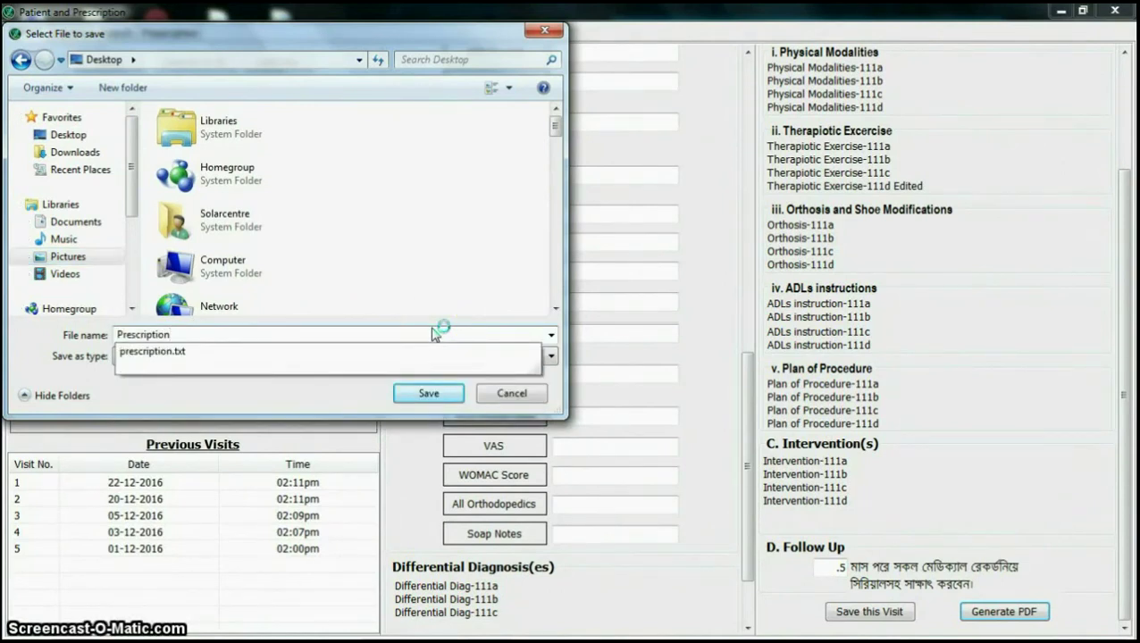
pyautogui.write('ription')
pyautogui.click(428, 393)
pyautogui.click(629, 388)
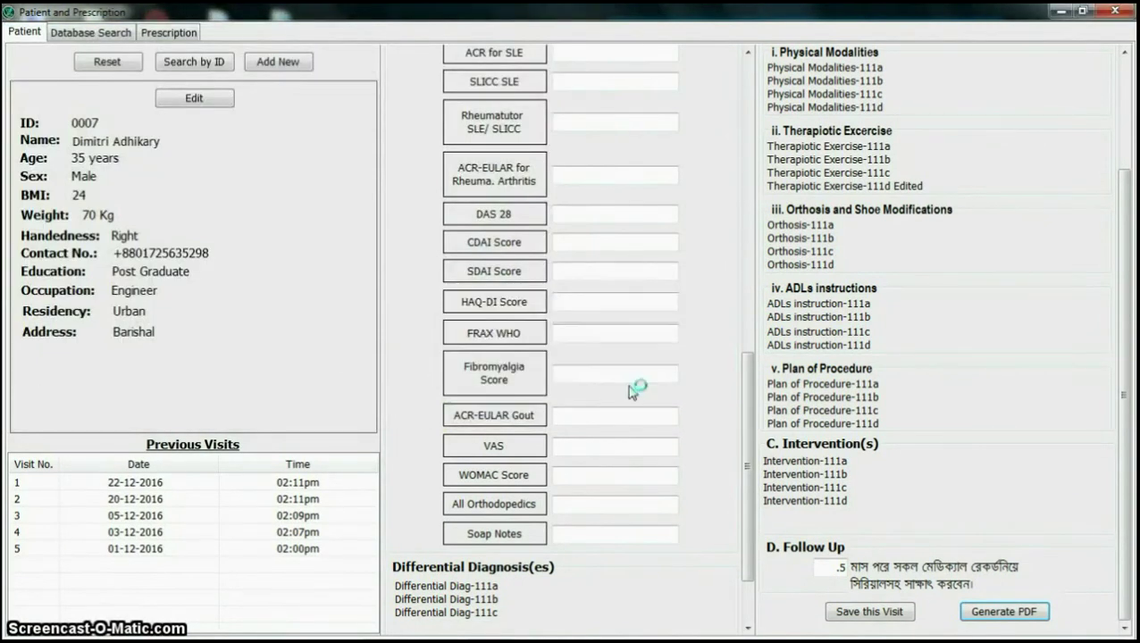
# Step: Minimize the app and open Prescription.pdf from the desktop to review it
pyautogui.click(1062, 12)
pyautogui.doubleClick(277, 309)
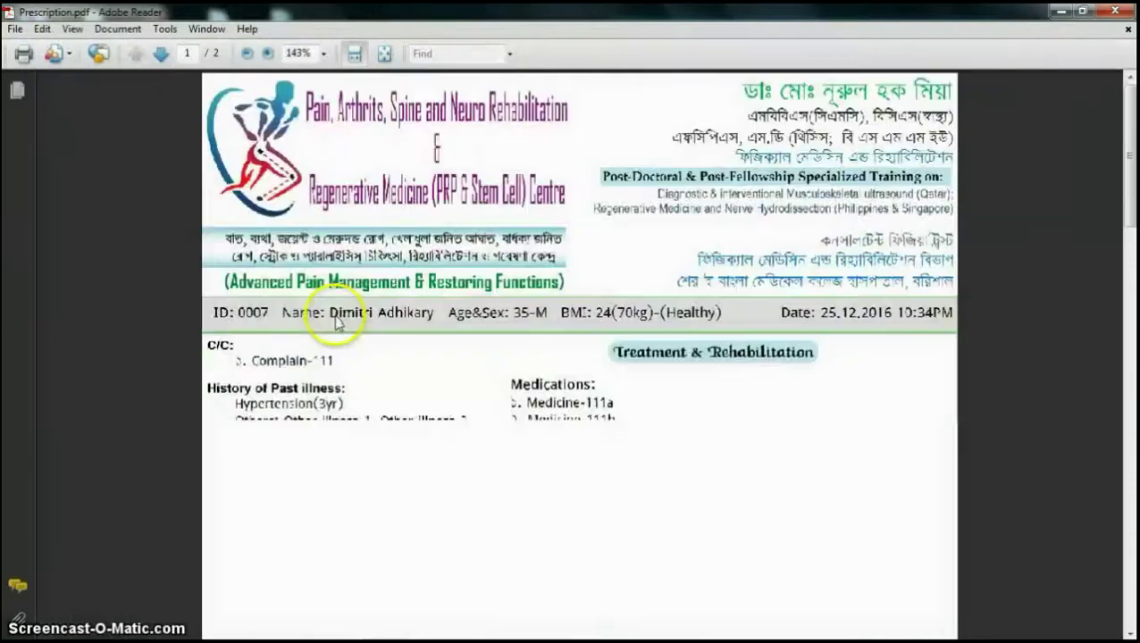
pyautogui.scroll(-10, 576, 326)
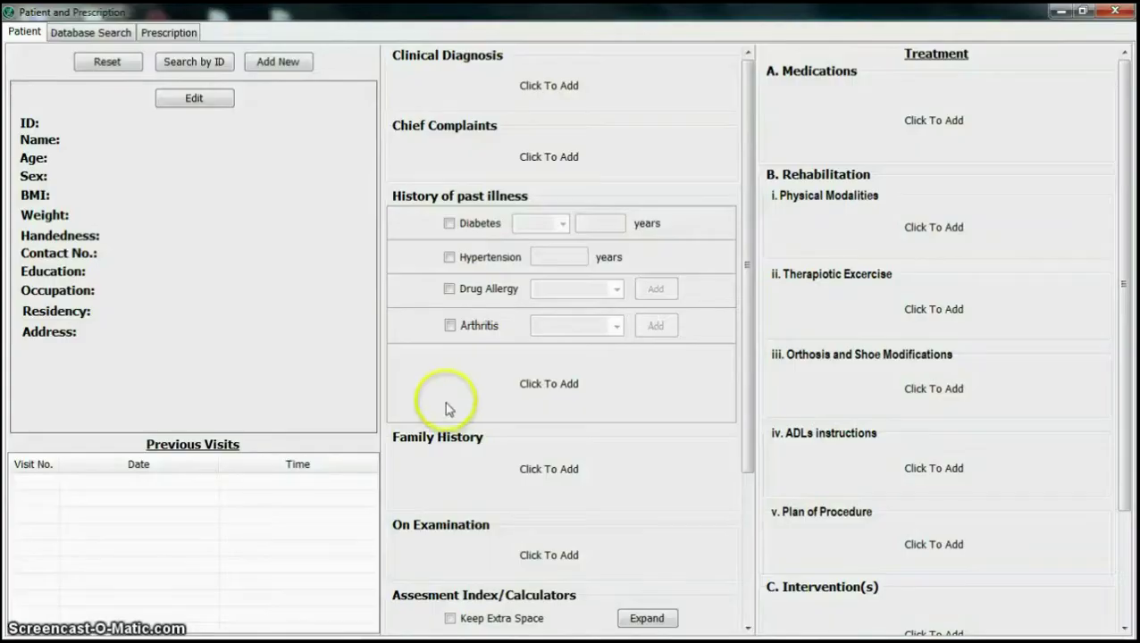
# Step: In the database search view, search visits by patient ID
pyautogui.click(113, 36)
pyautogui.click(838, 72)
pyautogui.click(808, 89)
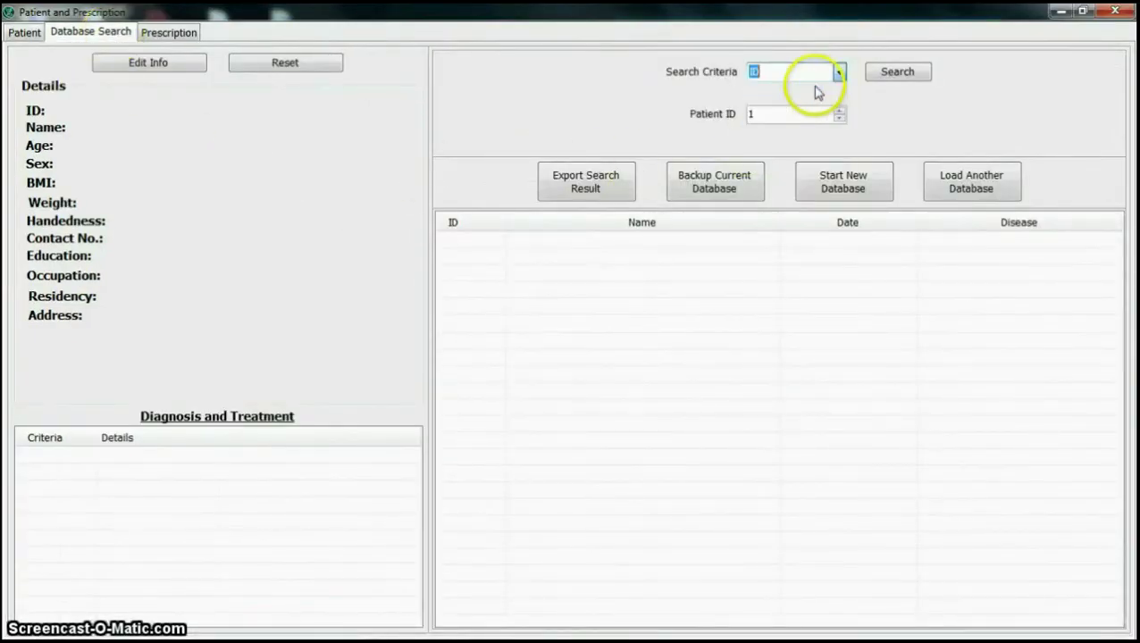
pyautogui.click(893, 71)
pyautogui.press('Return')
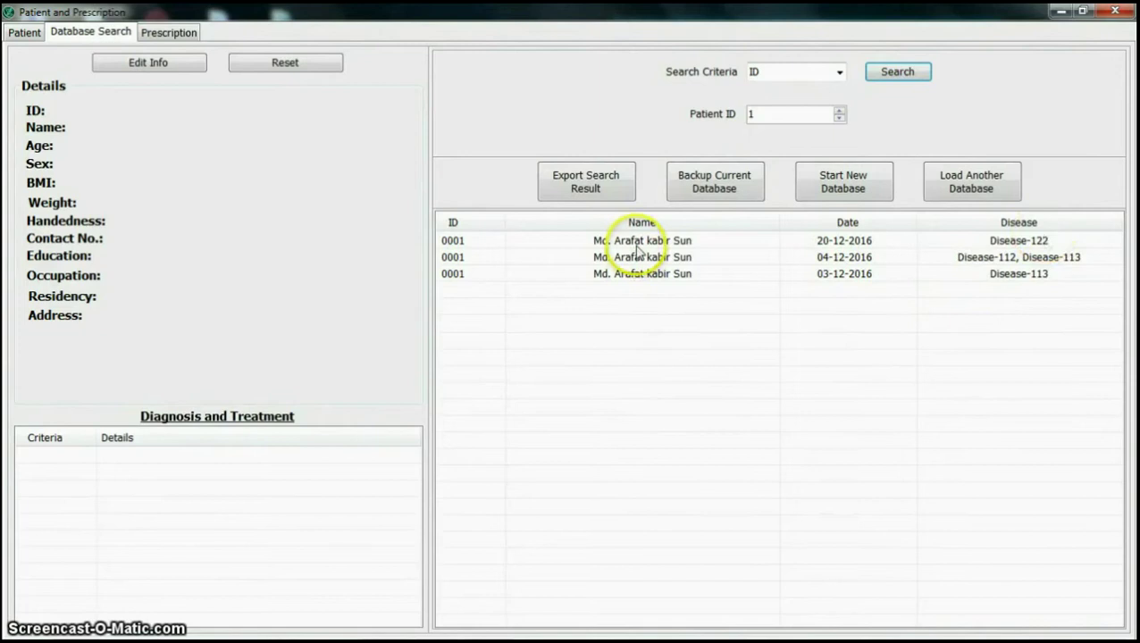
# Step: Open the 20-12-2016 visit's full record and widen the Criteria column
pyautogui.click(637, 244)
pyautogui.scroll(-3, 420, 475)
pyautogui.doubleClick(99, 438)
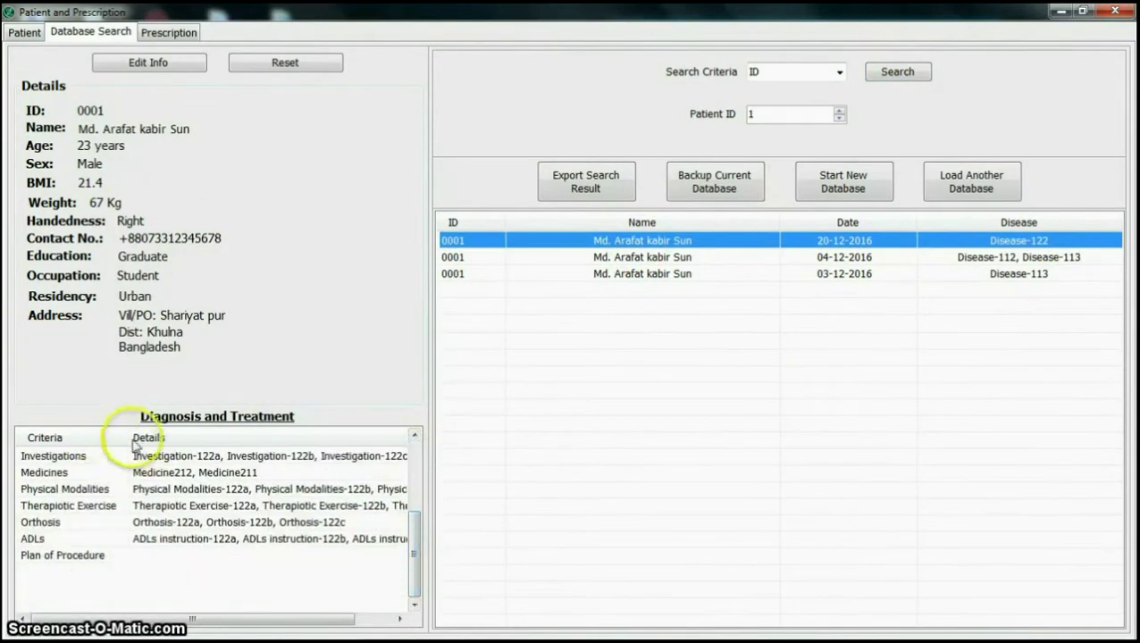
pyautogui.scroll(3, 72, 500)
pyautogui.moveTo(275, 618); pyautogui.dragTo(375, 618)
pyautogui.scroll(-2, 419, 476)
pyautogui.moveTo(204, 626); pyautogui.dragTo(654, 390)
# Step: Search by Disease for visits after 1 December 2016
pyautogui.click(838, 73)
pyautogui.click(795, 105)
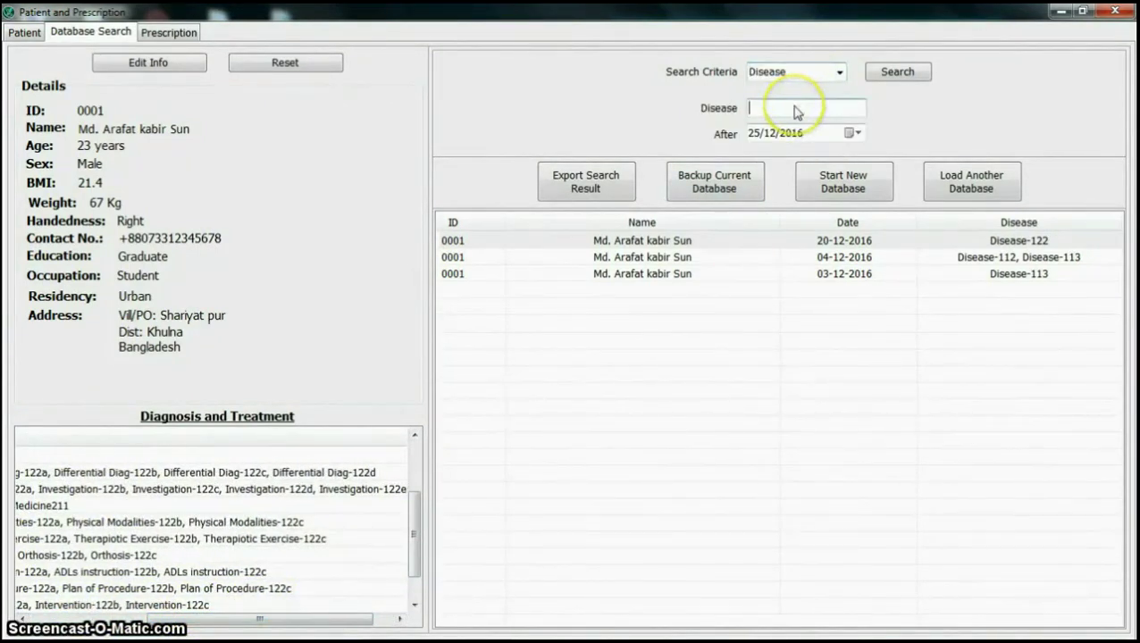
pyautogui.click(845, 134)
pyautogui.click(862, 195)
pyautogui.click(895, 72)
pyautogui.click(588, 386)
# Step: Review the first match's record, then remove the -111 suffix and search any disease
pyautogui.click(616, 241)
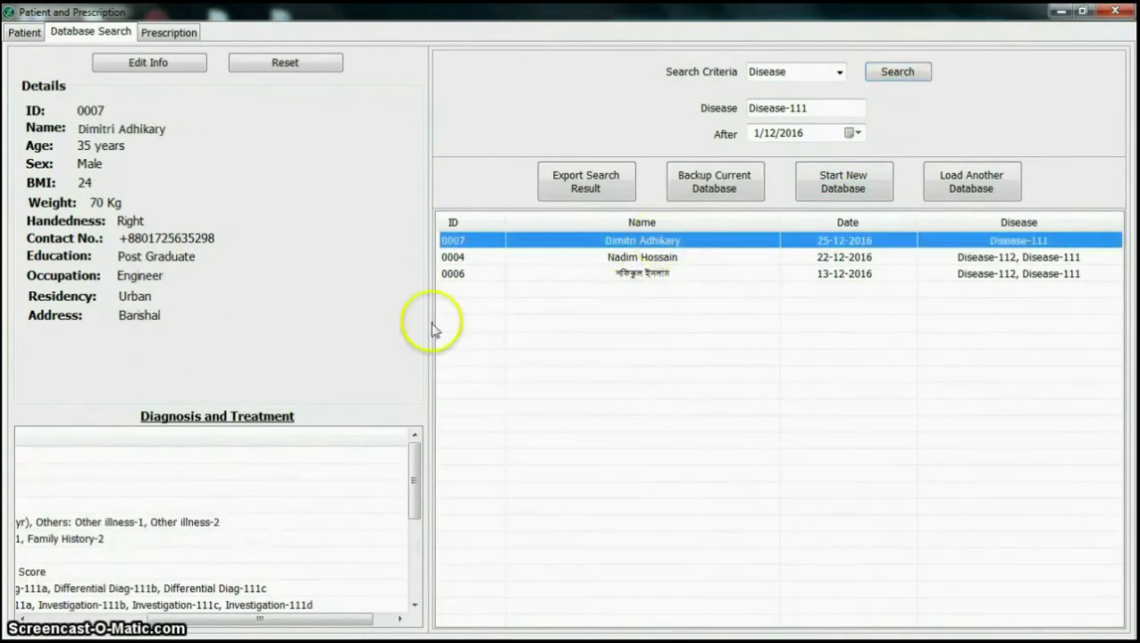
pyautogui.moveTo(196, 623); pyautogui.dragTo(83, 592)
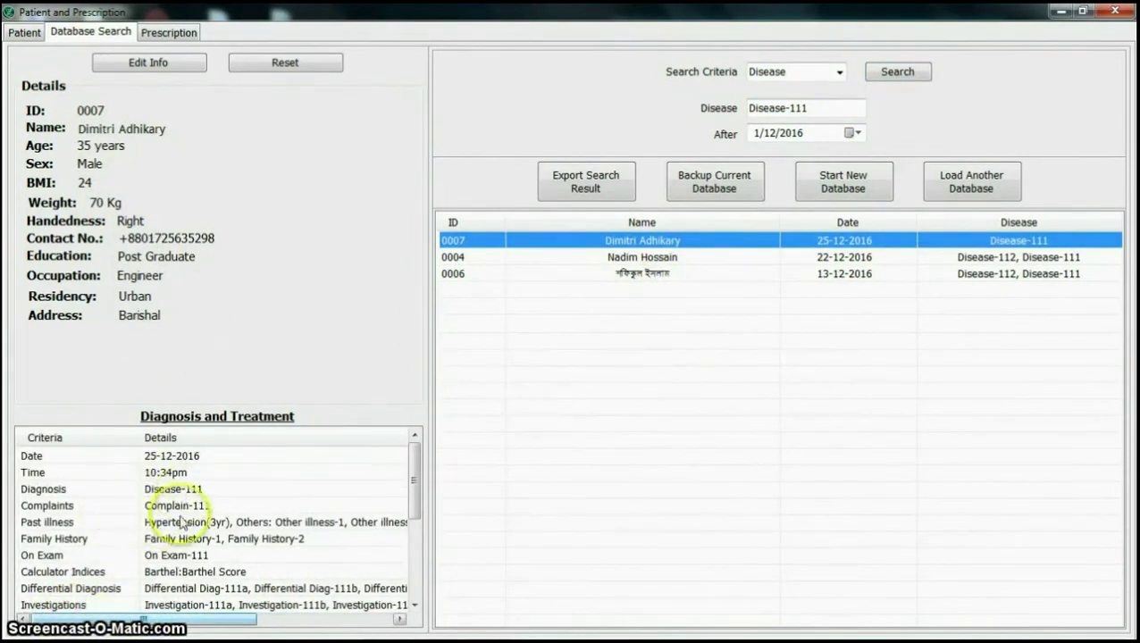
pyautogui.moveTo(418, 470); pyautogui.dragTo(413, 540)
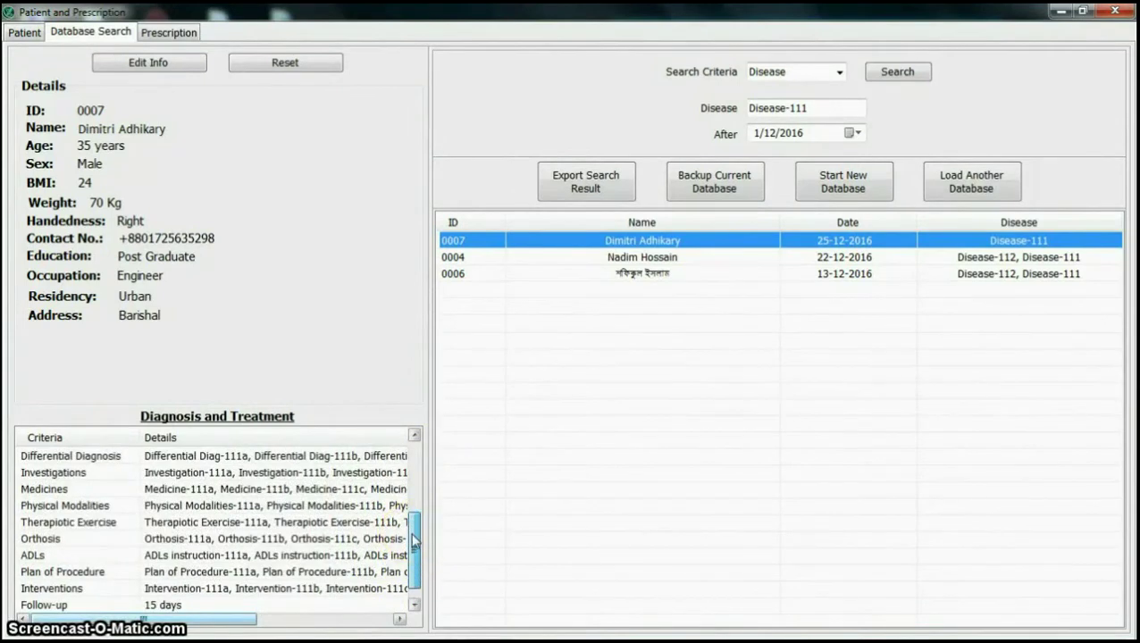
pyautogui.moveTo(179, 615); pyautogui.dragTo(350, 498)
pyautogui.moveTo(808, 108); pyautogui.dragTo(785, 111)
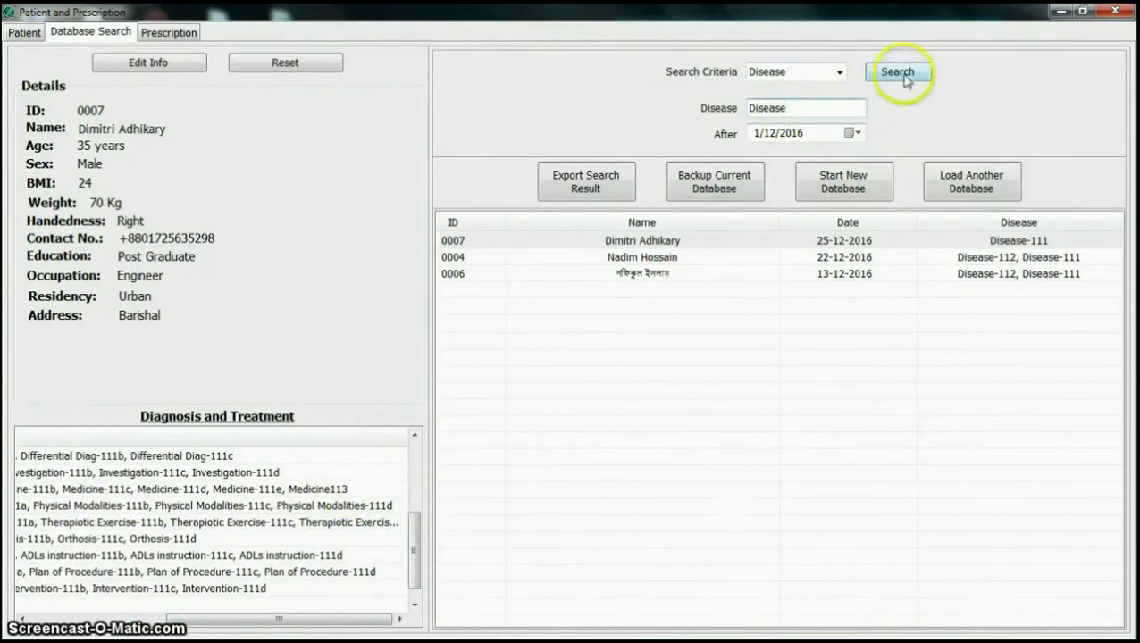
pyautogui.click(895, 79)
# Step: Search visits by mobile number 123 and view the 22-12-2016 record
pyautogui.click(597, 387)
pyautogui.click(815, 73)
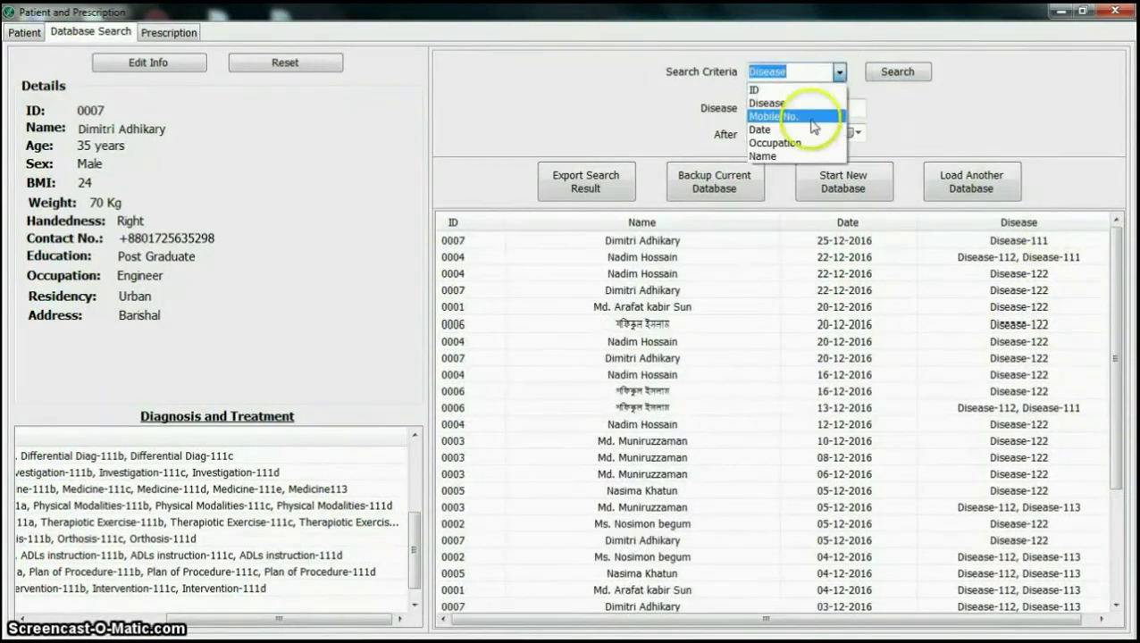
pyautogui.click(808, 116)
pyautogui.write('123')
pyautogui.click(897, 72)
pyautogui.click(614, 387)
pyautogui.click(640, 308)
# Step: Search visits dated 1–5 December 2016 and view the 02-12-2016 record
pyautogui.click(815, 75)
pyautogui.click(786, 125)
pyautogui.click(833, 104)
pyautogui.click(865, 159)
pyautogui.click(832, 131)
pyautogui.click(788, 201)
pyautogui.click(896, 73)
pyautogui.click(621, 382)
pyautogui.click(838, 489)
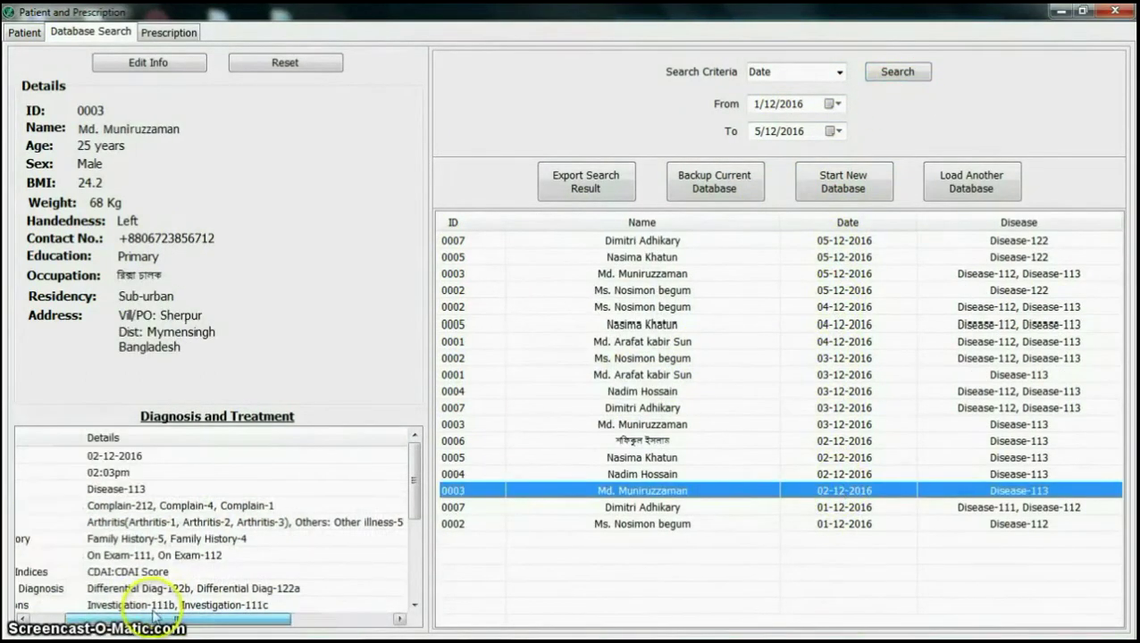
# Step: Search visits dated 6–10 December 2016
pyautogui.click(841, 73)
pyautogui.click(804, 128)
pyautogui.click(832, 104)
pyautogui.click(827, 153)
pyautogui.click(834, 130)
pyautogui.click(915, 198)
pyautogui.click(897, 71)
pyautogui.press('Return')
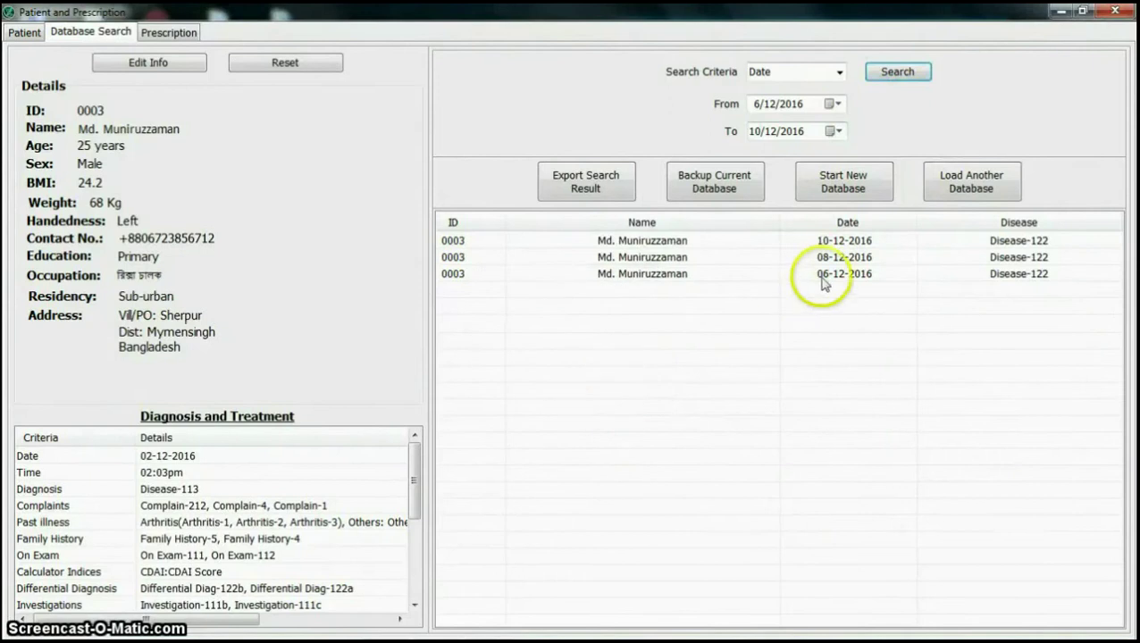
# Step: Search by occupation 'student' and view the matching records, including 20-12-2016
pyautogui.click(827, 72)
pyautogui.click(786, 146)
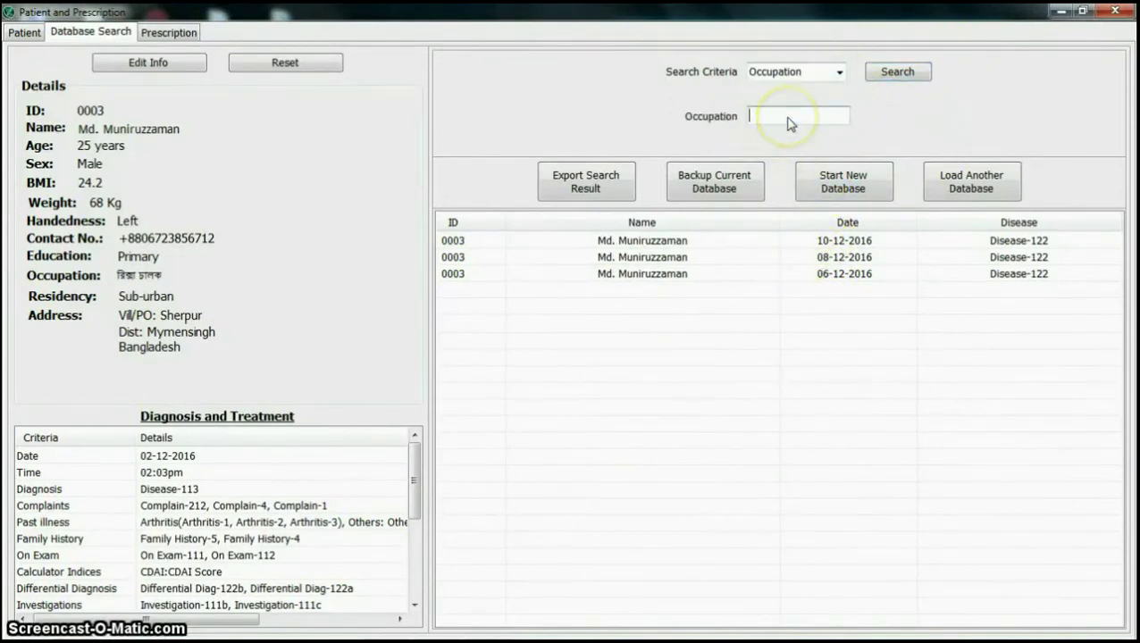
pyautogui.click(893, 72)
pyautogui.click(594, 382)
pyautogui.click(649, 326)
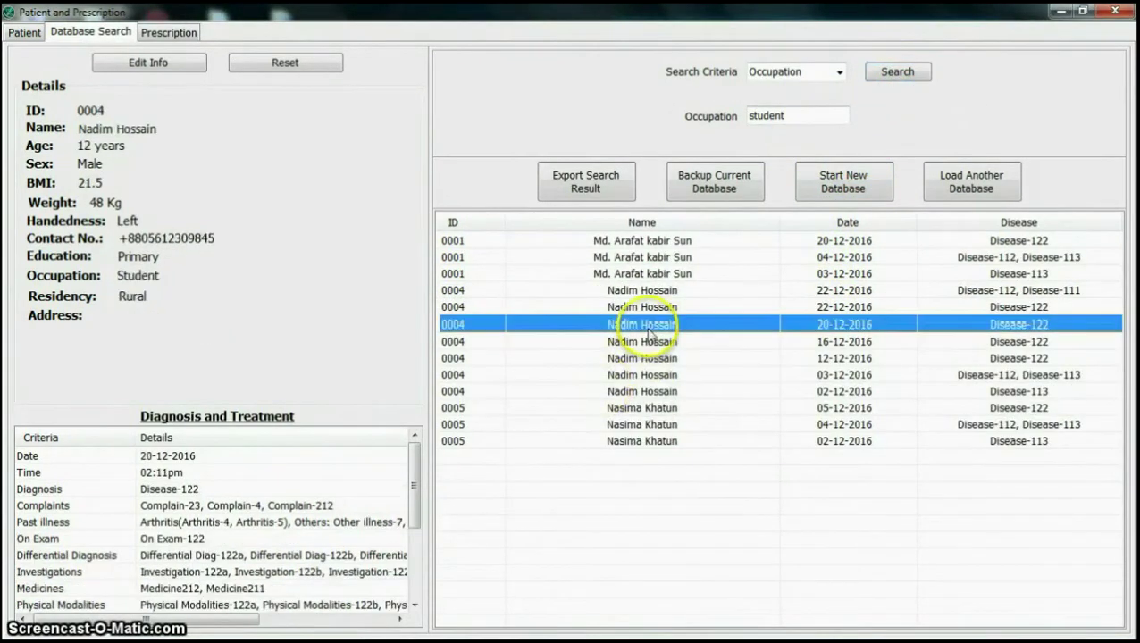
pyautogui.click(612, 242)
# Step: Search occupations 'teacher', 'Doctor' and 'E', viewing the 16-12-2016 match
pyautogui.moveTo(790, 116); pyautogui.dragTo(748, 121)
pyautogui.click(898, 72)
pyautogui.click(610, 384)
pyautogui.click(868, 75)
pyautogui.press('Return')
pyautogui.write('Engineer')
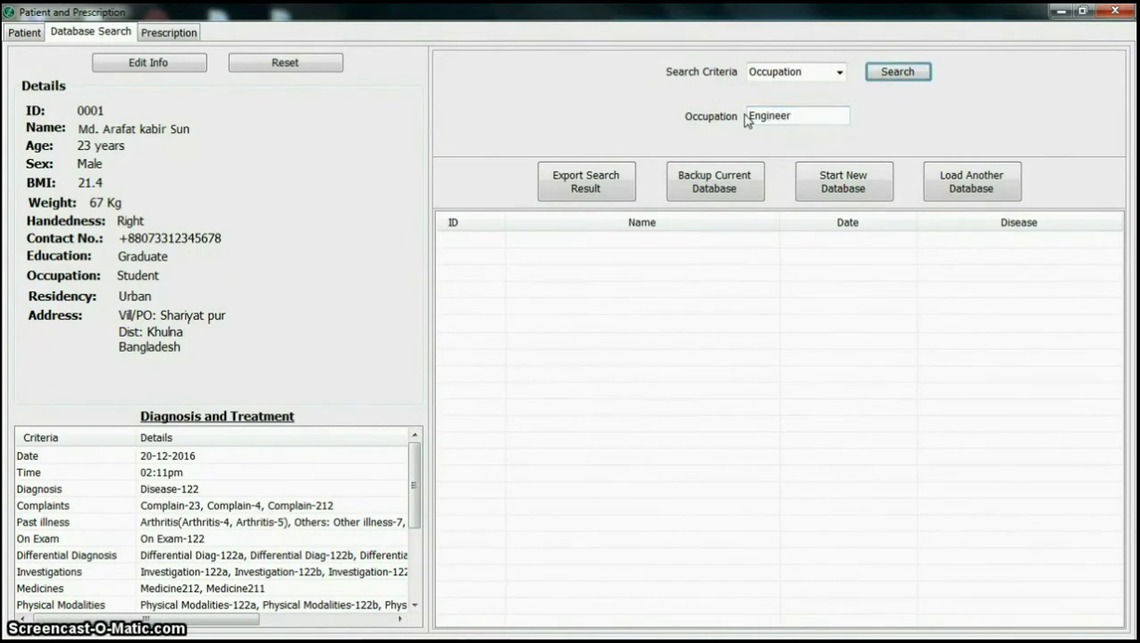
pyautogui.press('Return')
pyautogui.click(598, 388)
pyautogui.click(641, 257)
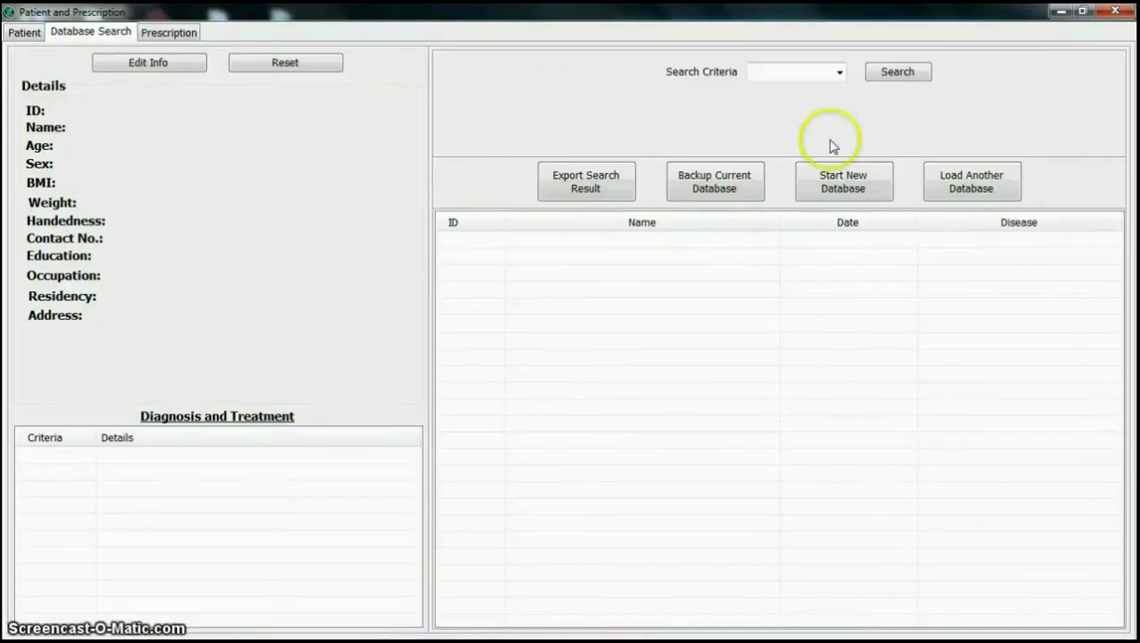
# Step: Search the records by patient ID 1
pyautogui.click(837, 72)
pyautogui.click(799, 104)
pyautogui.press('Up')
pyautogui.click(898, 71)
pyautogui.click(628, 386)
# Step: Replace the current data with a fresh empty database and begin adding a new patient
pyautogui.click(842, 181)
pyautogui.click(639, 394)
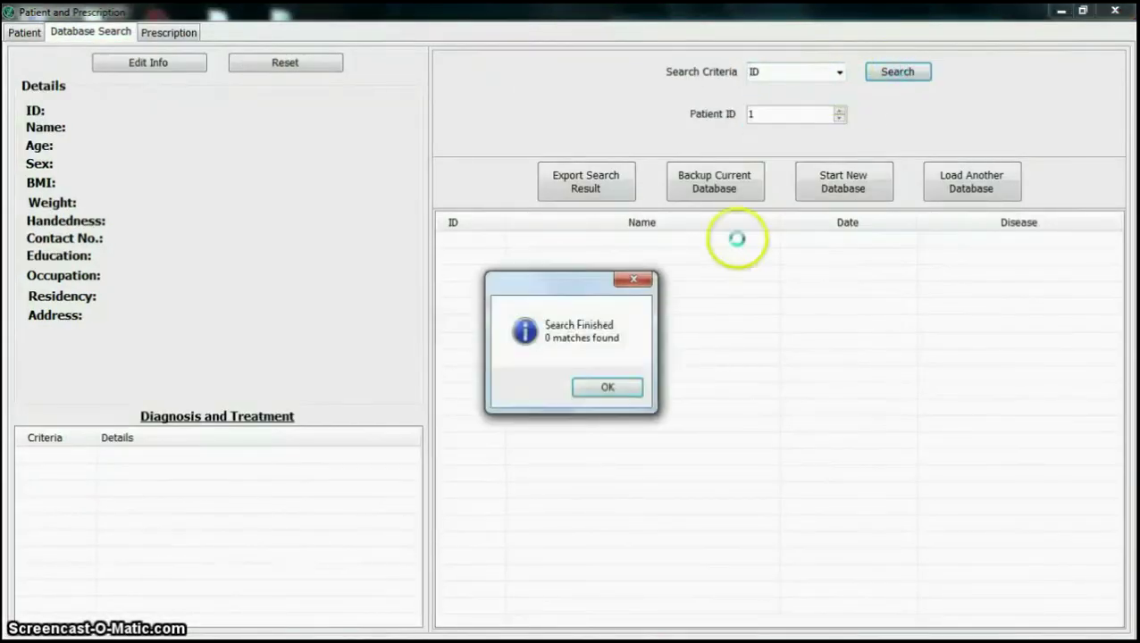
pyautogui.click(616, 385)
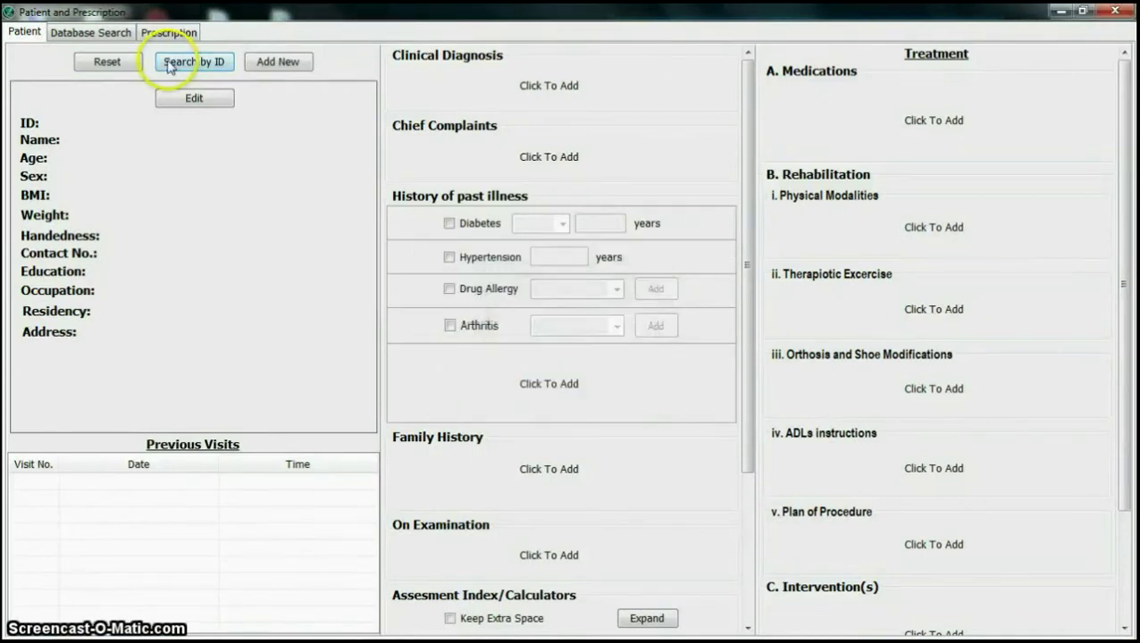
pyautogui.click(284, 65)
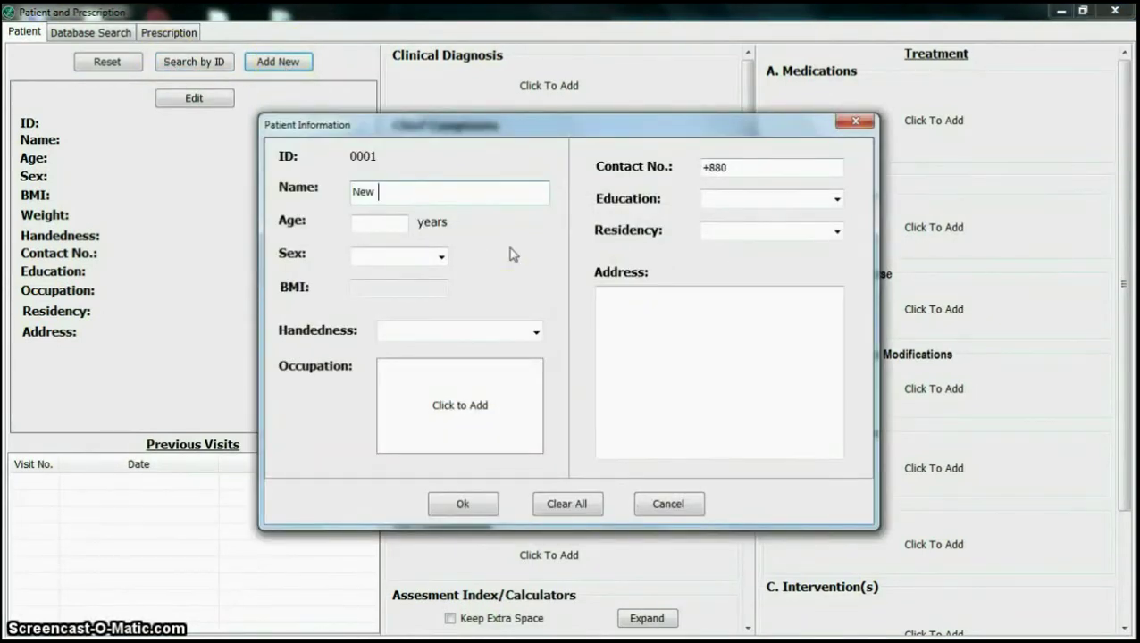
# Step: Enter the new patient's contact number and save the patient information
pyautogui.click(764, 171)
pyautogui.click(463, 503)
pyautogui.click(652, 393)
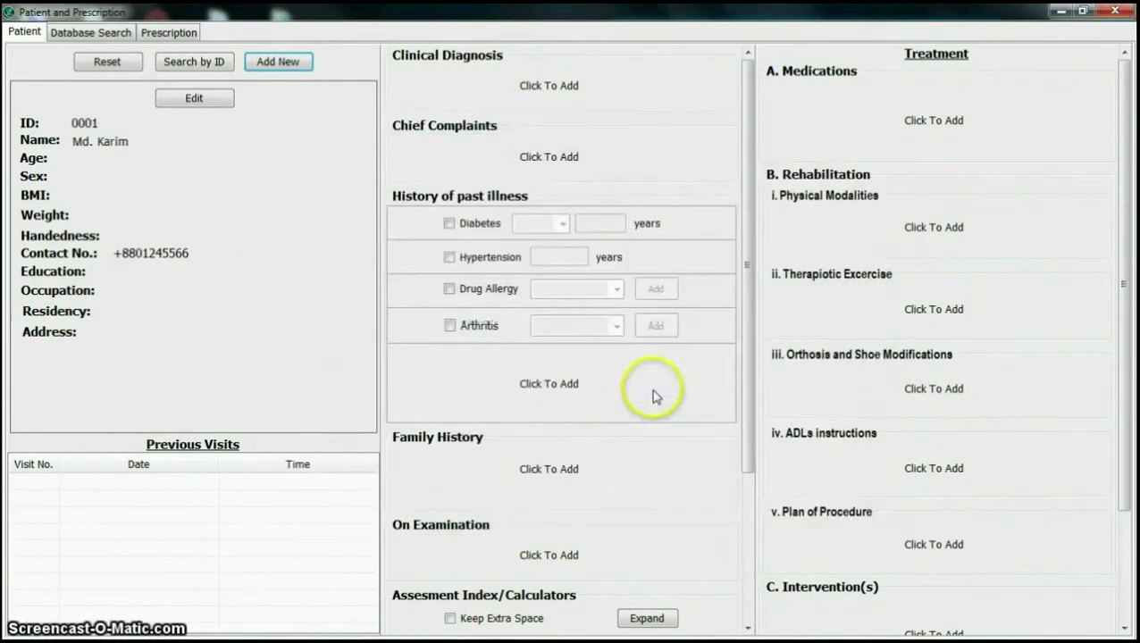
# Step: Save the patient's first visit, then search the database for patient ID 1
pyautogui.rightClick(702, 336)
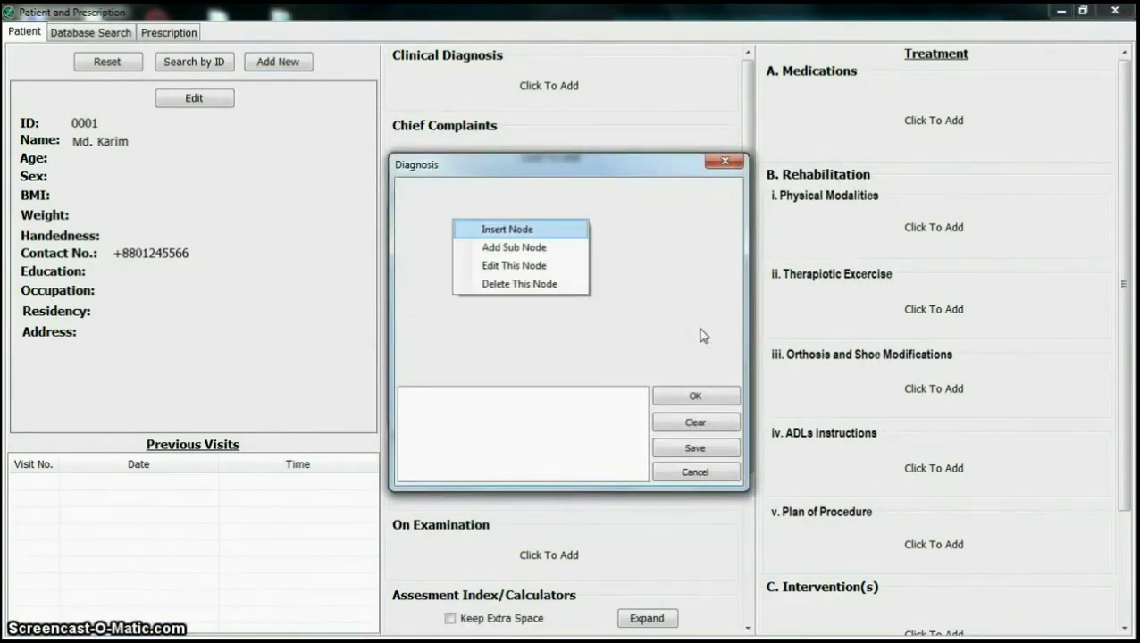
pyautogui.scroll(-5, 921, 195)
pyautogui.click(875, 612)
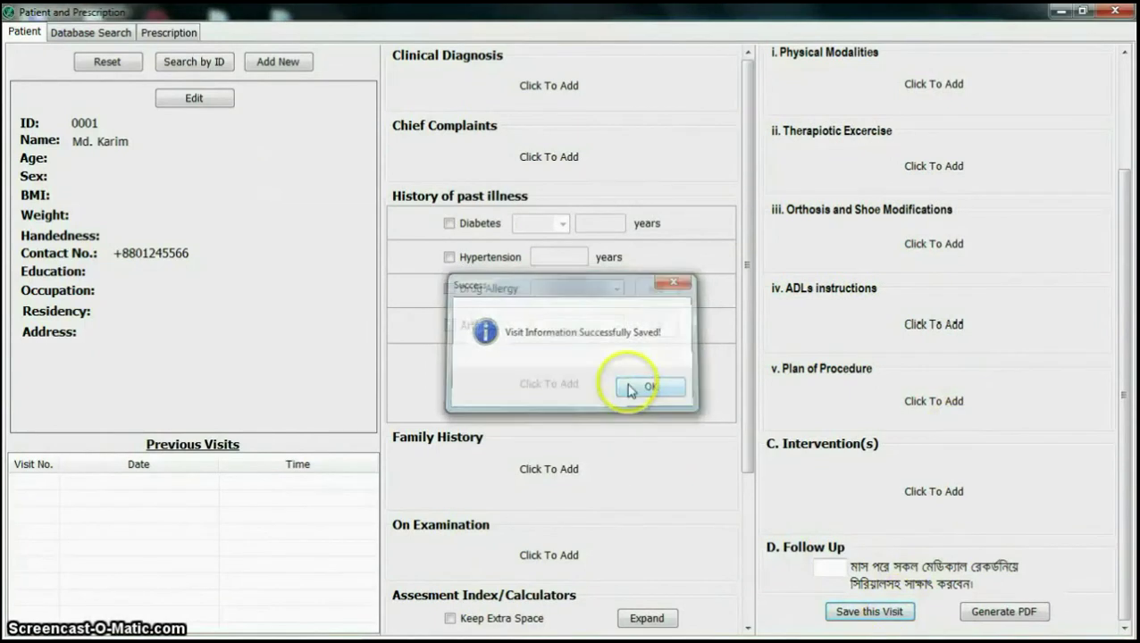
pyautogui.click(637, 386)
pyautogui.click(92, 36)
pyautogui.click(897, 76)
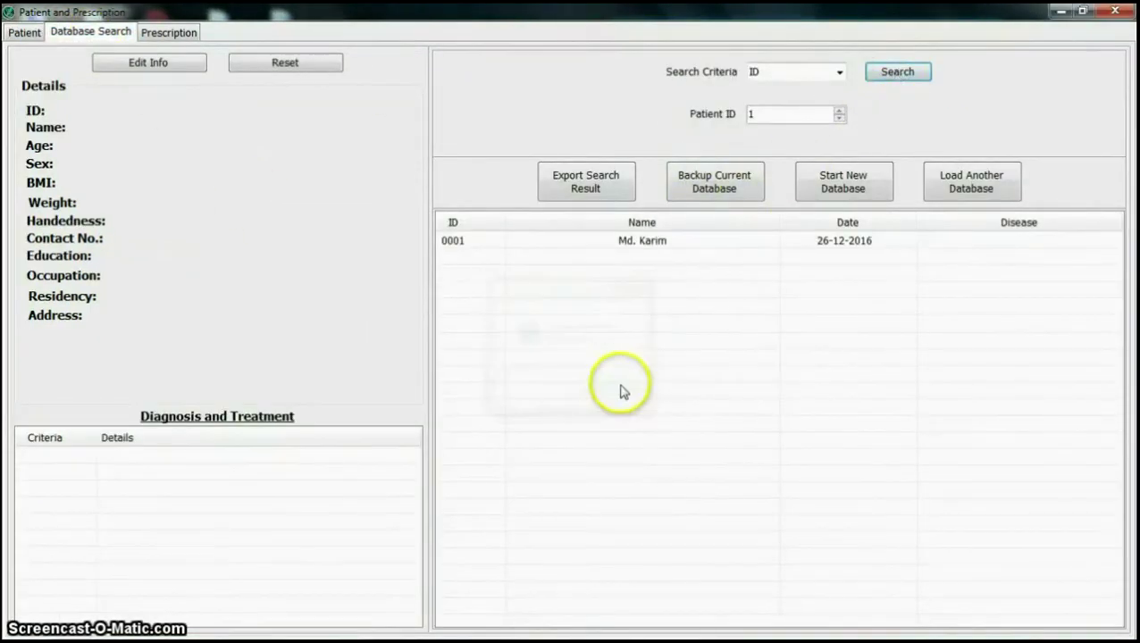
# Step: Back up the current database as 'backup2' in the DBs folder
pyautogui.click(665, 245)
pyautogui.click(712, 189)
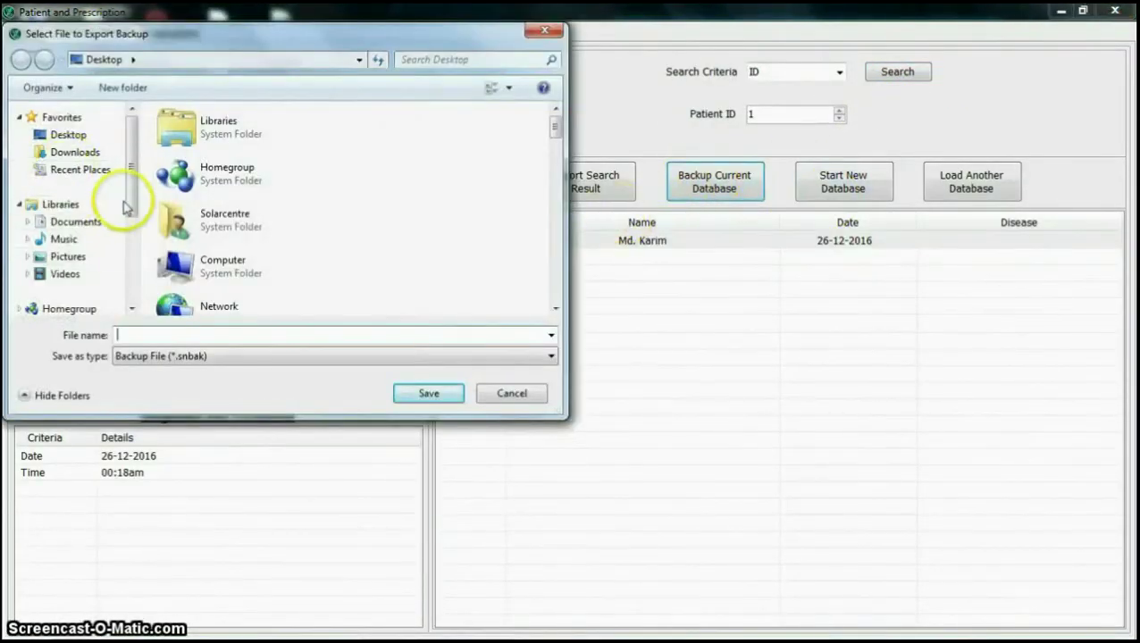
pyautogui.scroll(-3, 121, 212)
pyautogui.click(63, 248)
pyautogui.doubleClick(183, 153)
pyautogui.doubleClick(179, 129)
pyautogui.click(309, 334)
pyautogui.write('backup2')
pyautogui.click(400, 395)
pyautogui.click(657, 387)
# Step: Load the backup2 database in place of the current one
pyautogui.click(970, 182)
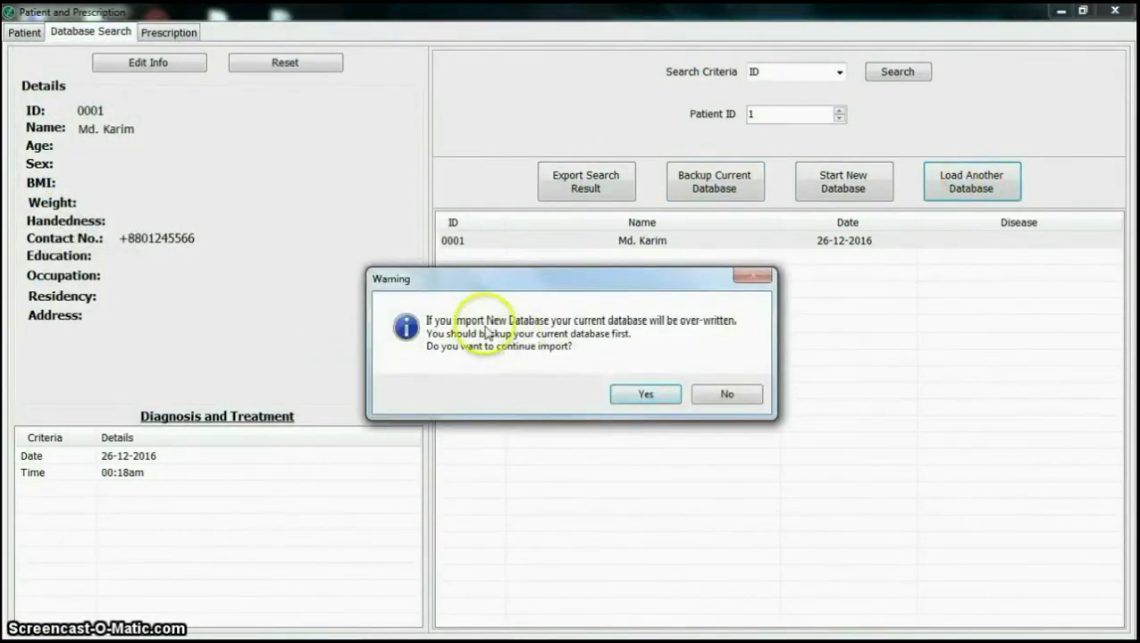
pyautogui.click(644, 394)
pyautogui.doubleClick(219, 142)
pyautogui.press('Return')
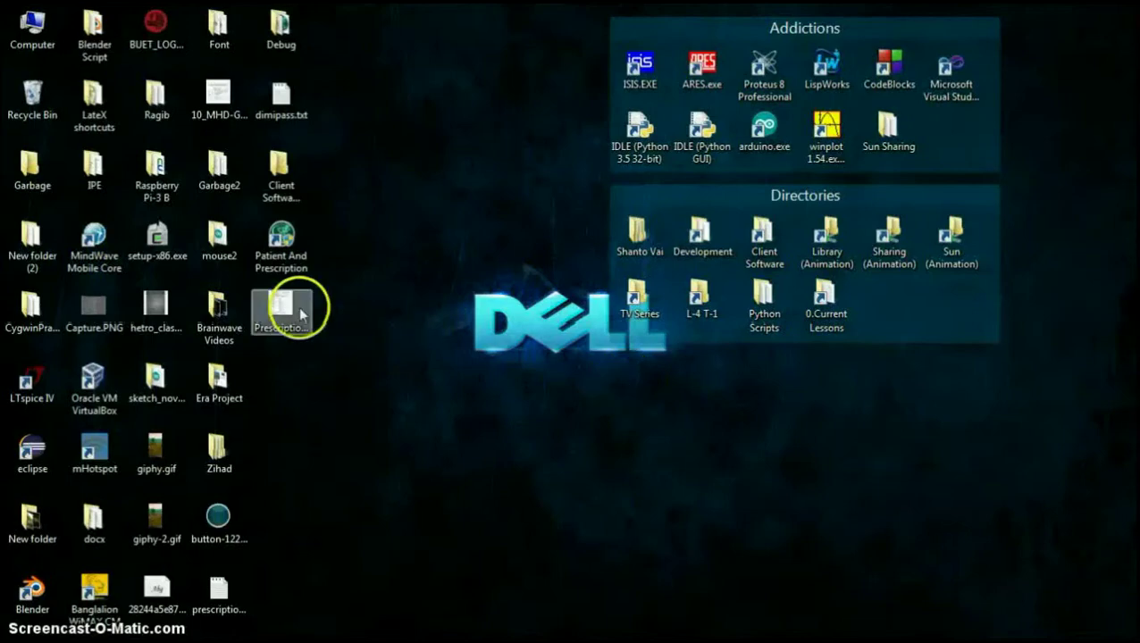
# Step: Search visits dated 1–8 December 2016 and export the results as 'search result'
pyautogui.click(839, 72)
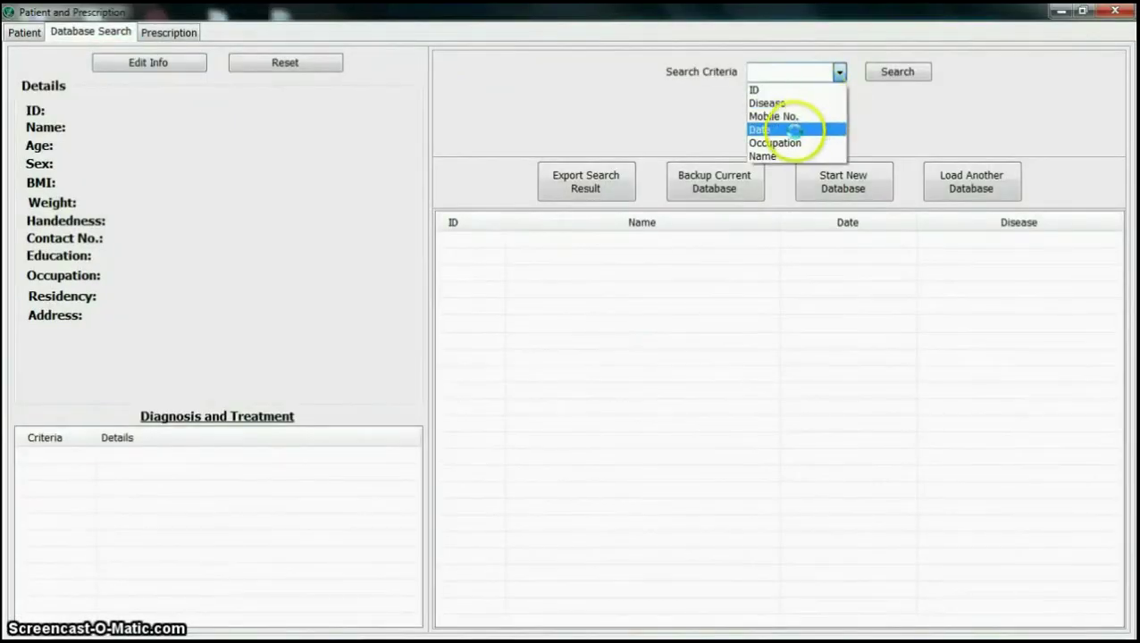
pyautogui.click(808, 127)
pyautogui.click(830, 103)
pyautogui.click(870, 155)
pyautogui.click(831, 132)
pyautogui.click(870, 199)
pyautogui.click(897, 71)
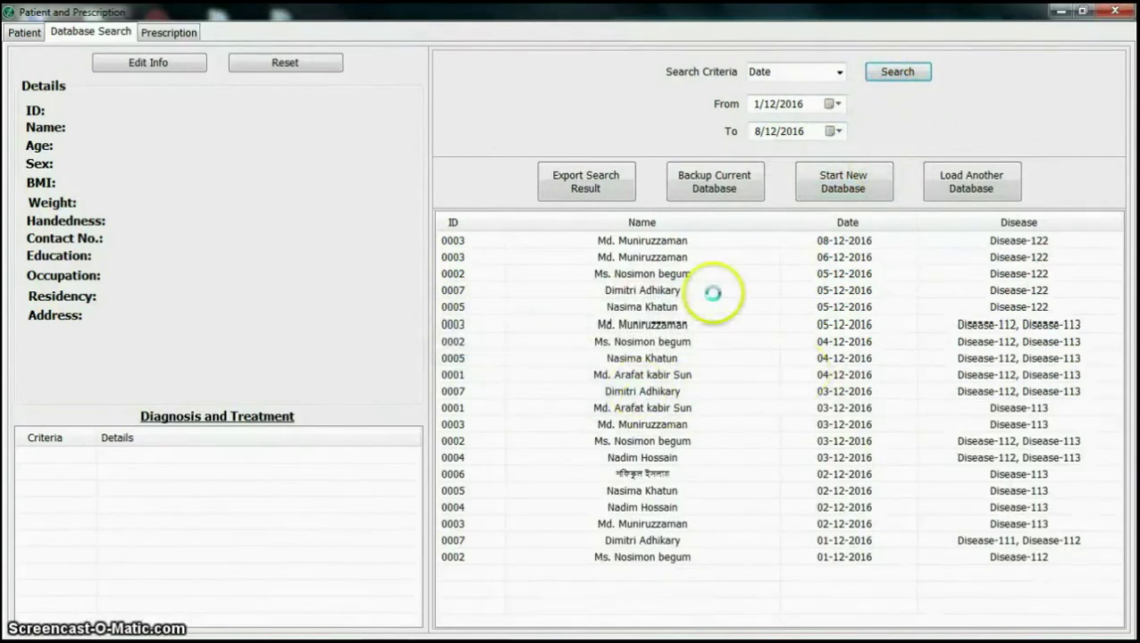
pyautogui.click(596, 186)
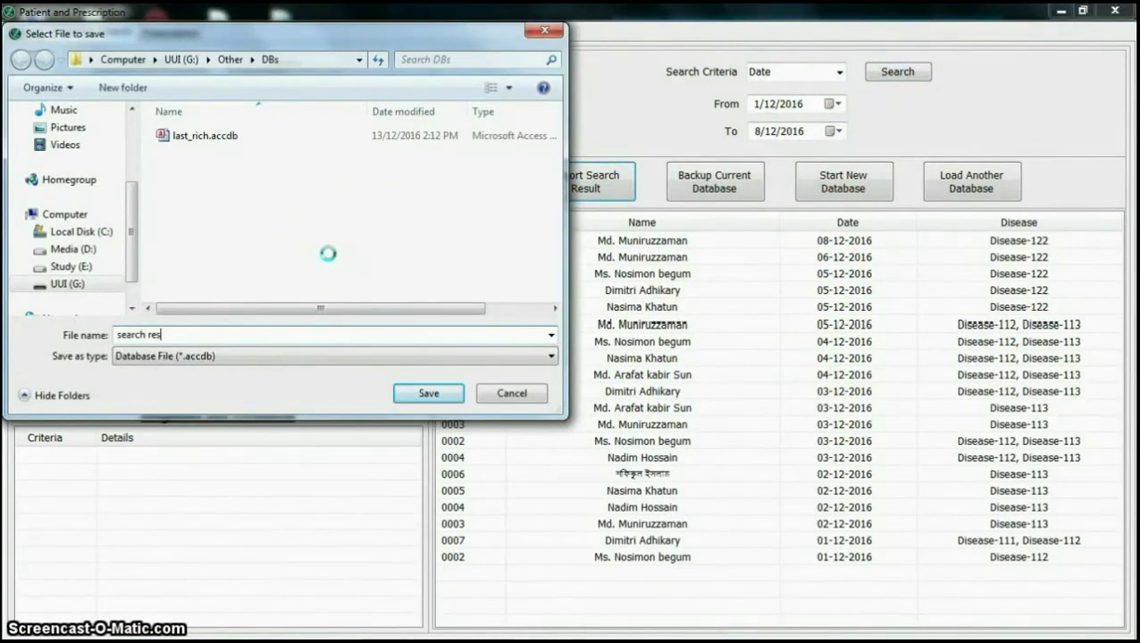
pyautogui.press('Return')
pyautogui.press('Return')
pyautogui.click(1061, 10)
# Step: Open search result.accdb from the DBs folder on the UUI (G:) drive
pyautogui.doubleClick(648, 221)
pyautogui.doubleClick(821, 287)
pyautogui.doubleClick(835, 134)
pyautogui.doubleClick(618, 142)
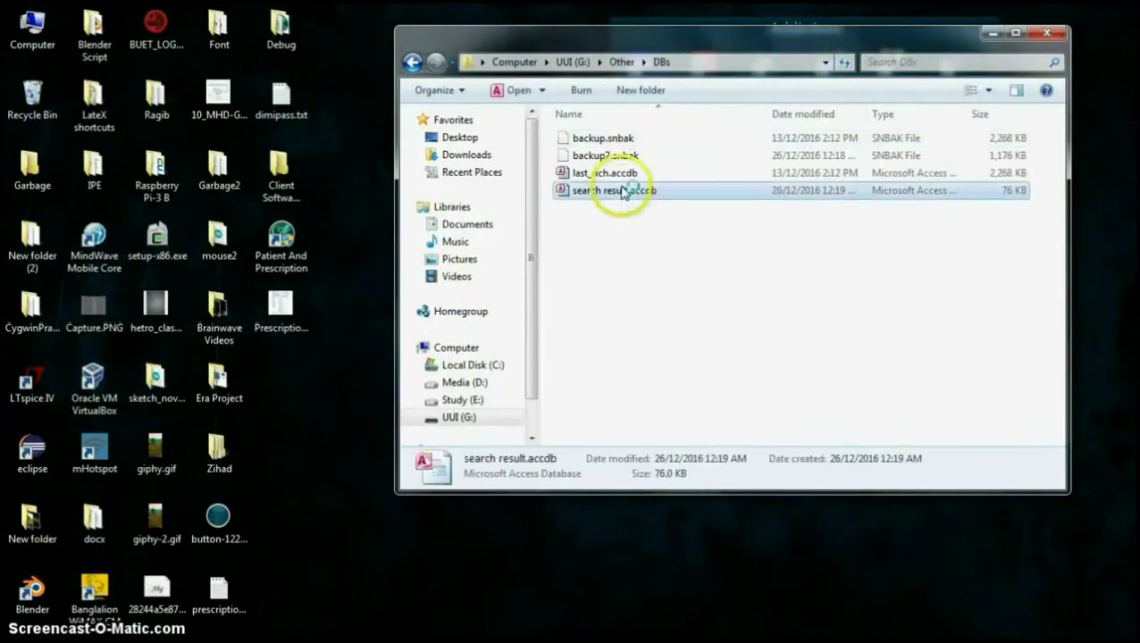
pyautogui.doubleClick(622, 191)
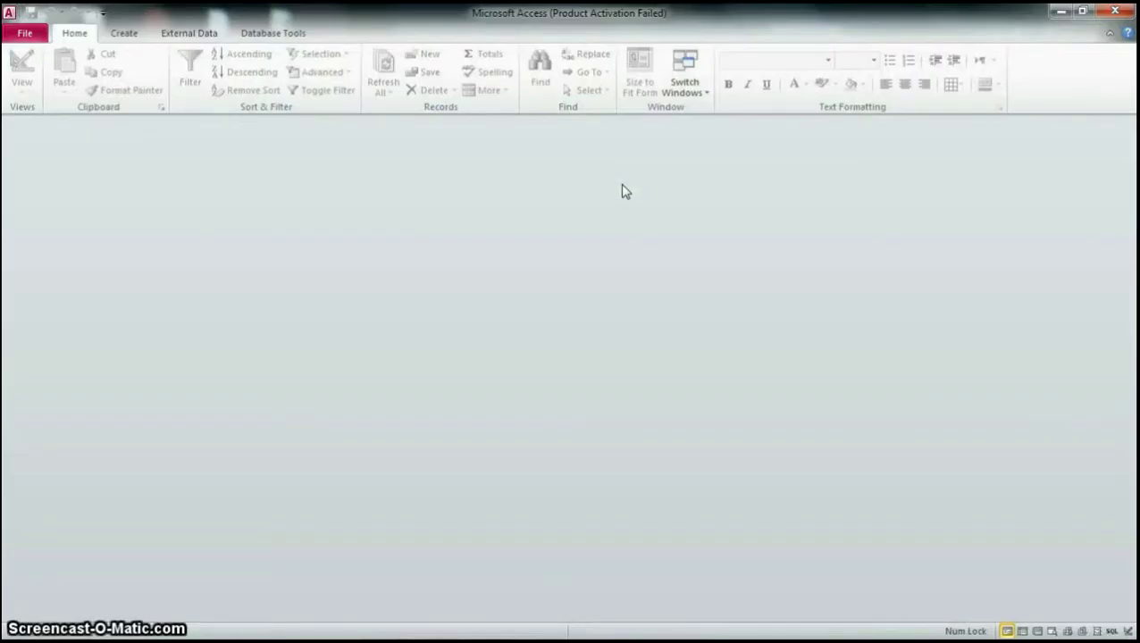
# Step: Enable content, open the SearchResult table and widen the Visit_Date column
pyautogui.click(439, 130)
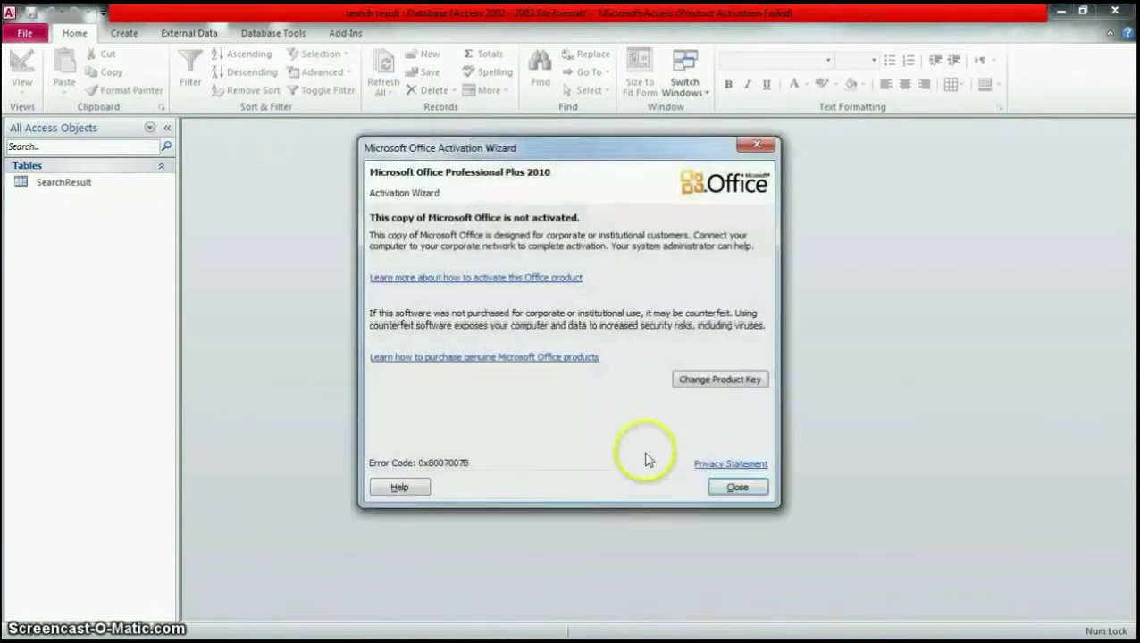
pyautogui.click(735, 486)
pyautogui.doubleClick(64, 182)
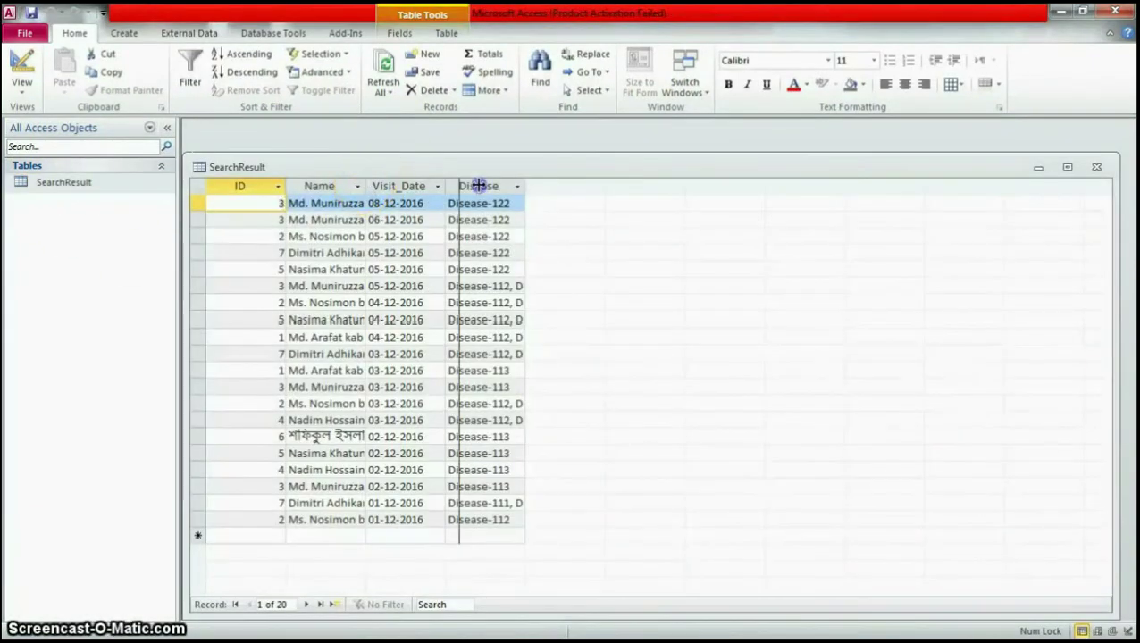
pyautogui.moveTo(478, 185); pyautogui.dragTo(575, 187)
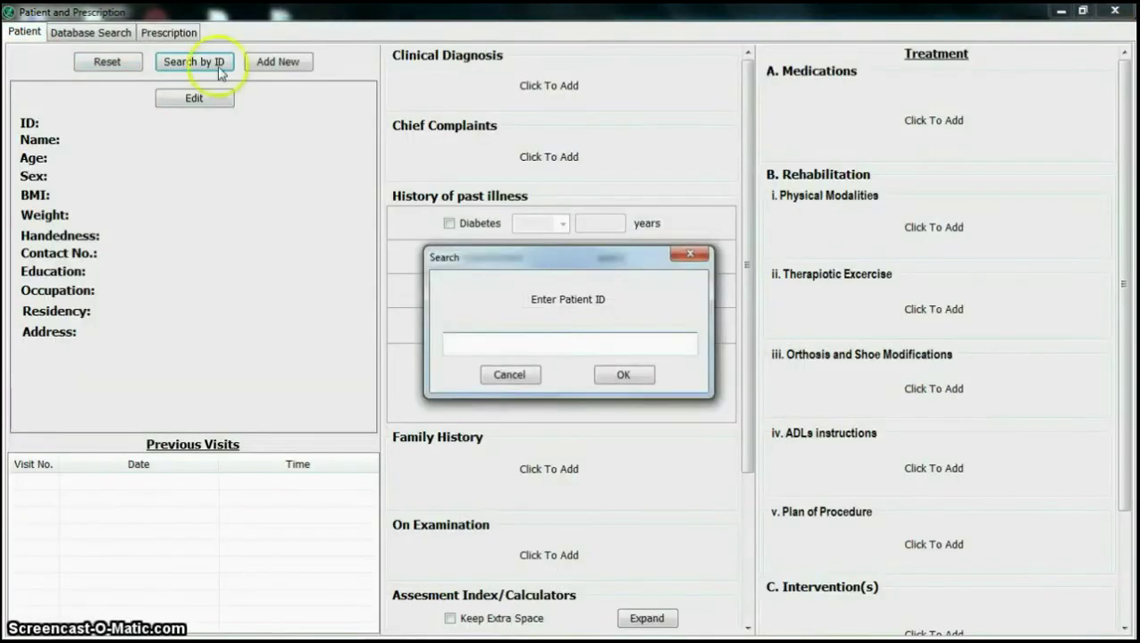
# Step: Preview the prescription template and make the doctor's name red
pyautogui.click(168, 33)
pyautogui.click(768, 596)
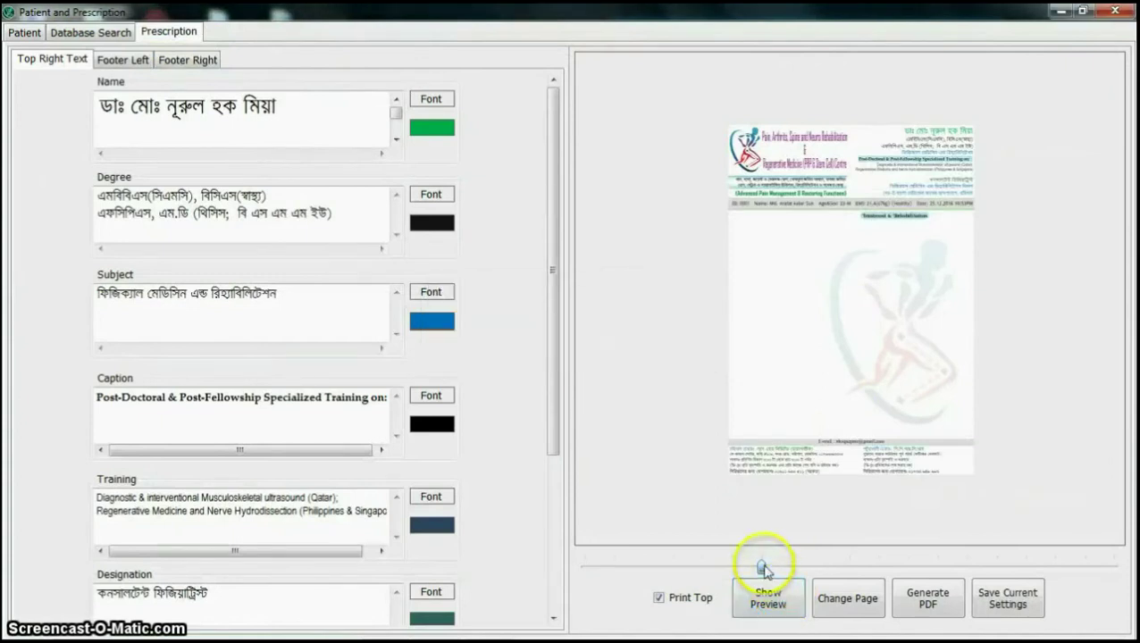
pyautogui.moveTo(1117, 116); pyautogui.dragTo(1111, 330)
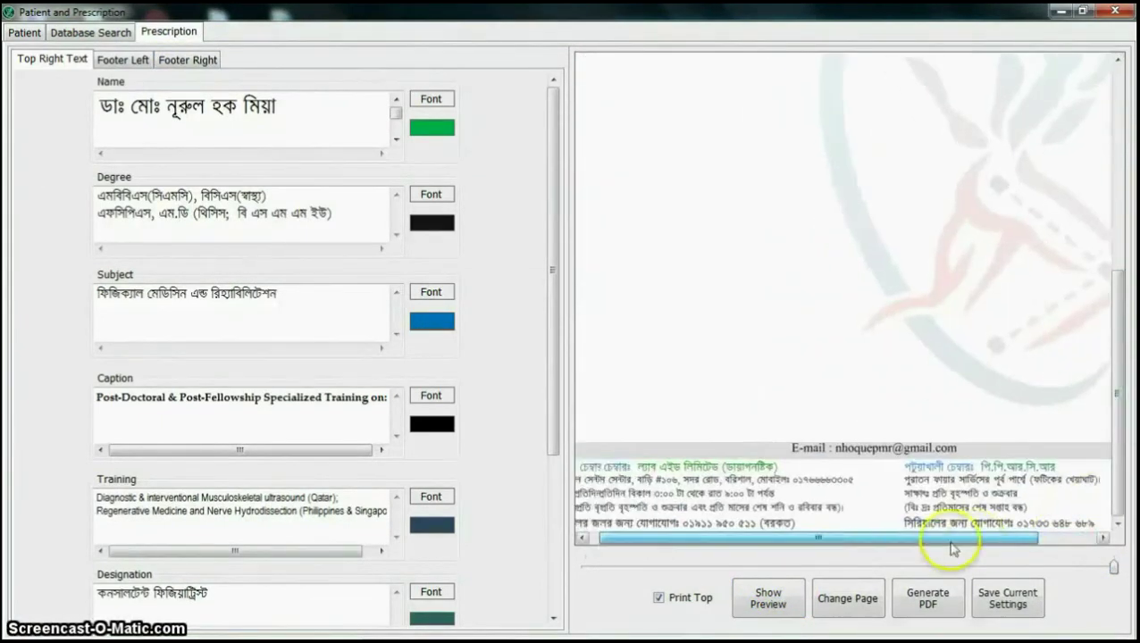
pyautogui.click(1112, 262)
pyautogui.moveTo(936, 542); pyautogui.dragTo(1003, 542)
pyautogui.click(429, 132)
pyautogui.click(508, 380)
pyautogui.click(768, 596)
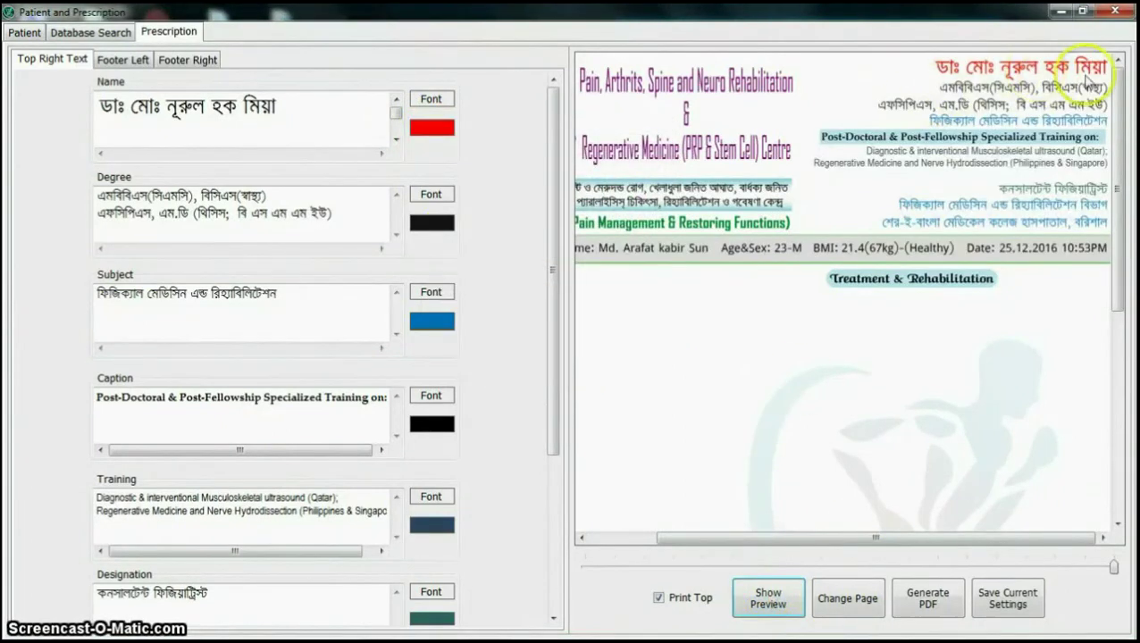
# Step: Colour the degree text blue, append 'Edited' to it, and refresh the preview
pyautogui.click(435, 226)
pyautogui.click(579, 228)
pyautogui.click(508, 379)
pyautogui.click(768, 596)
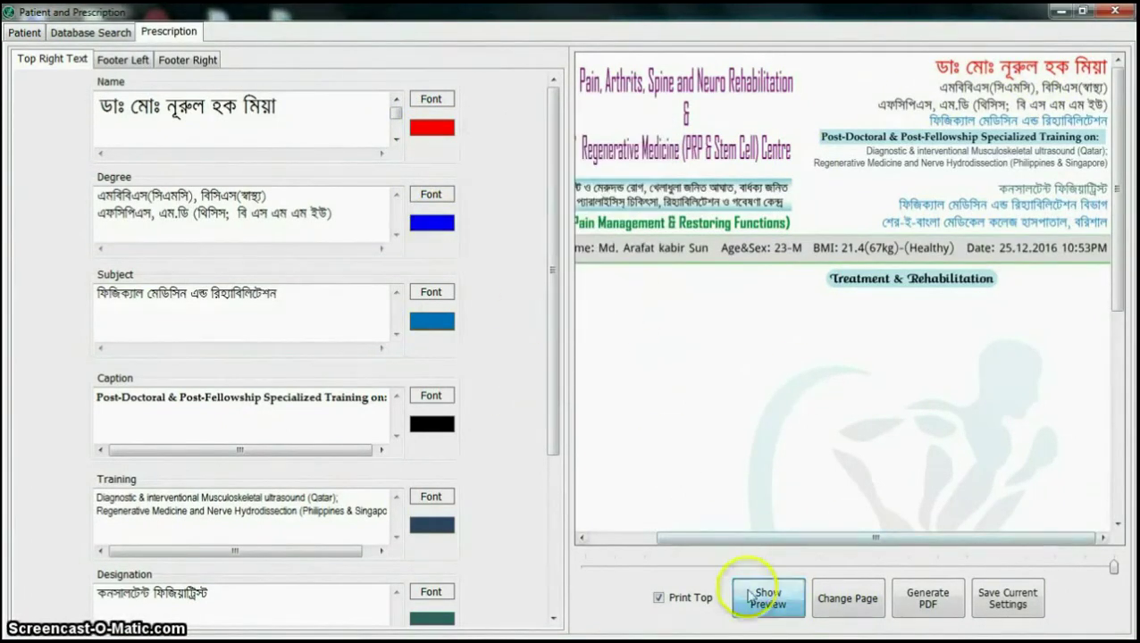
pyautogui.click(366, 216)
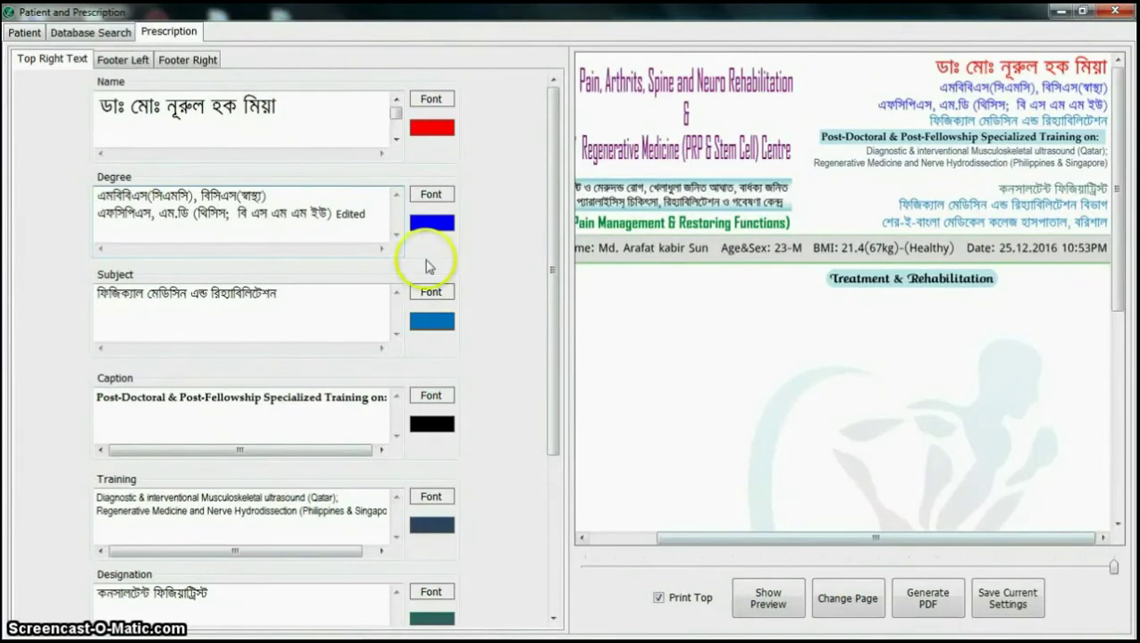
pyautogui.click(766, 598)
pyautogui.scroll(-10, 982, 500)
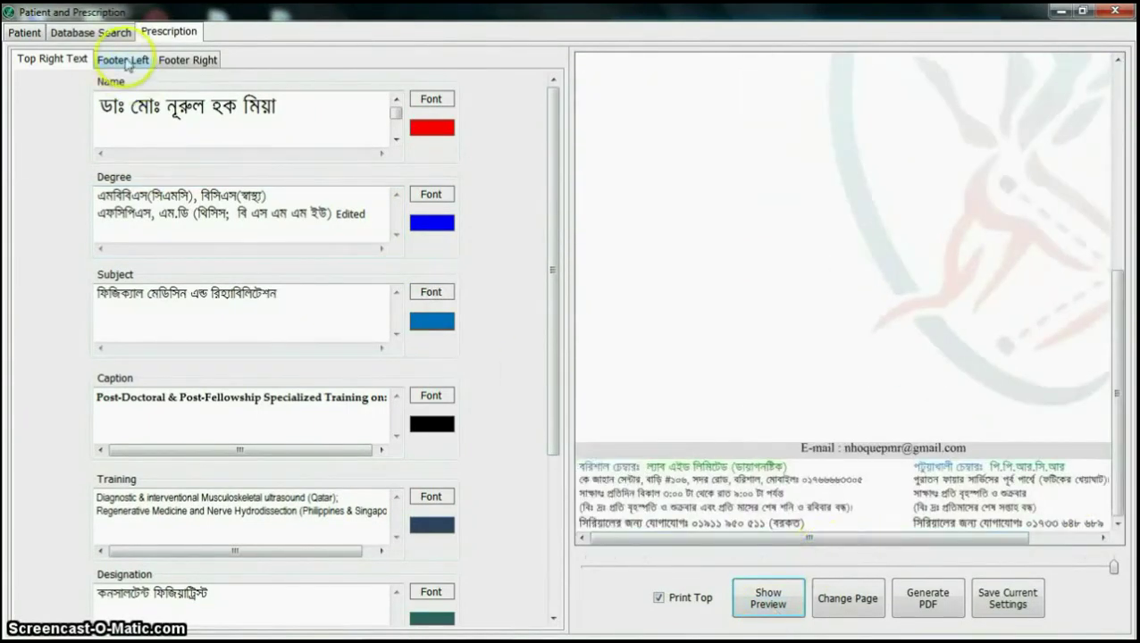
# Step: Append 'Edited' to the left footer's contact line and colour it a custom teal
pyautogui.click(124, 60)
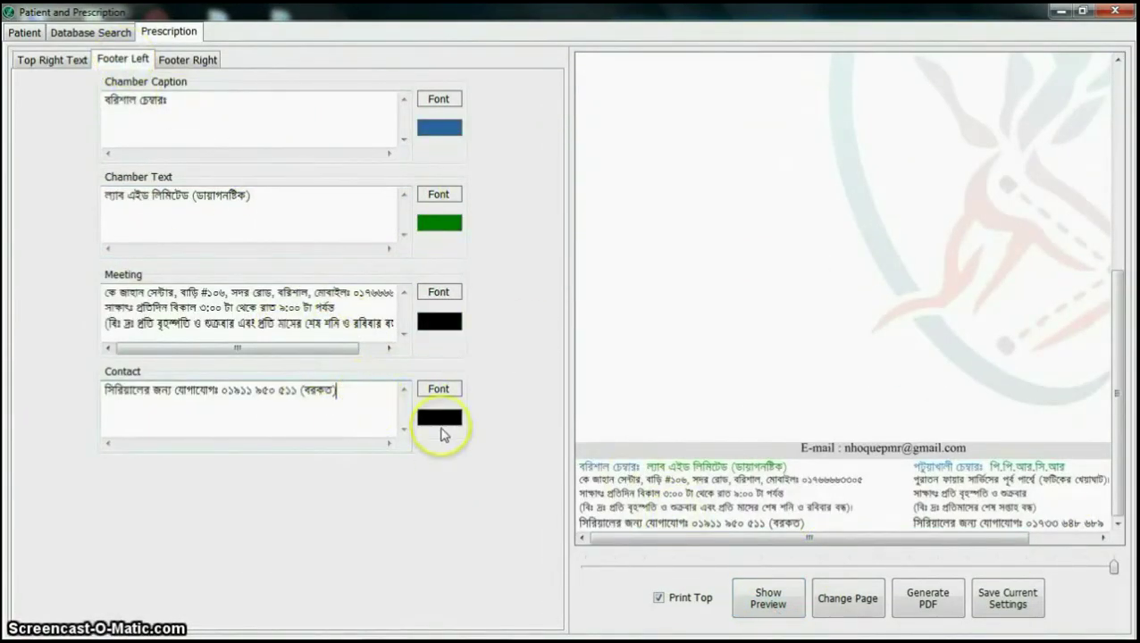
pyautogui.click(767, 598)
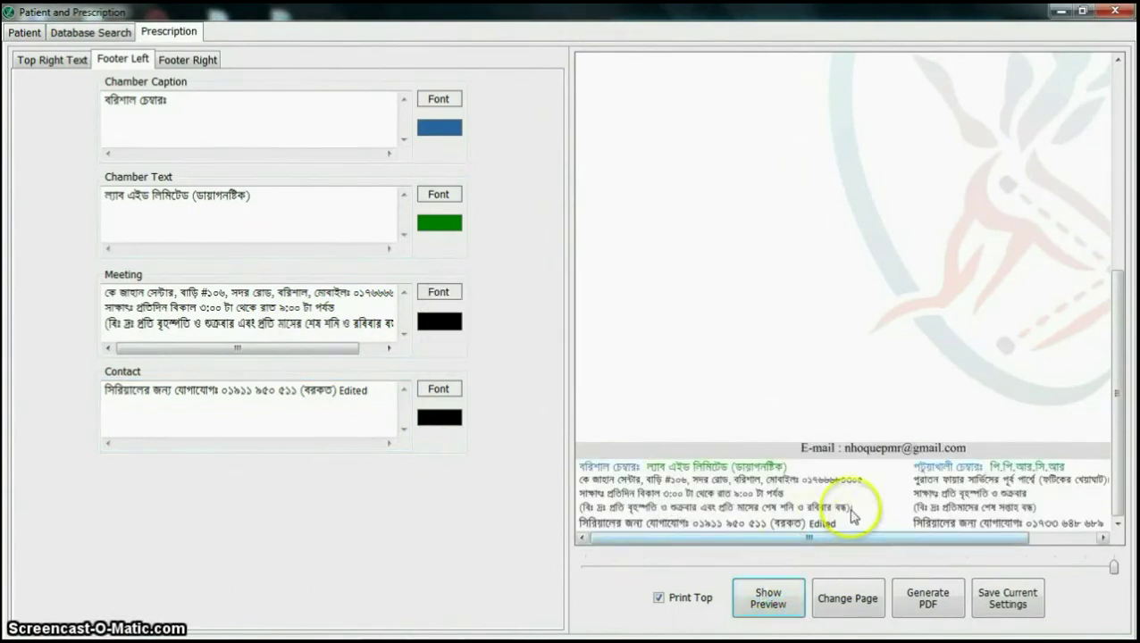
pyautogui.click(442, 416)
pyautogui.click(568, 359)
pyautogui.click(732, 257)
pyautogui.click(509, 382)
pyautogui.click(753, 596)
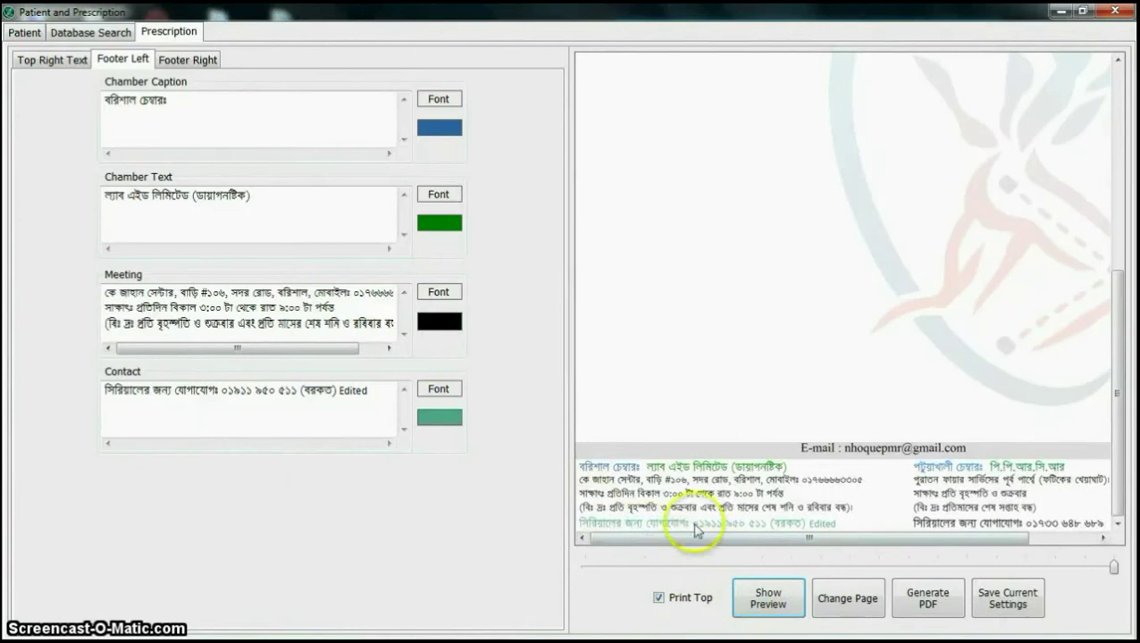
pyautogui.click(187, 60)
pyautogui.moveTo(878, 538); pyautogui.dragTo(945, 535)
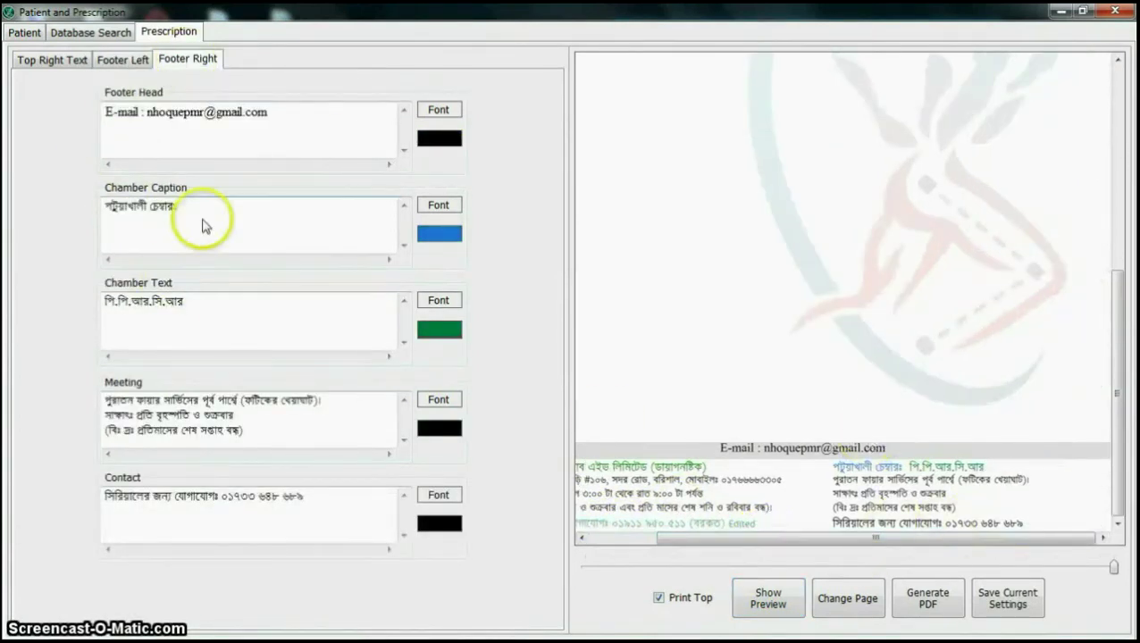
# Step: Colour the right footer's chamber caption maroon and its meeting text orange
pyautogui.click(449, 241)
pyautogui.click(508, 380)
pyautogui.click(767, 598)
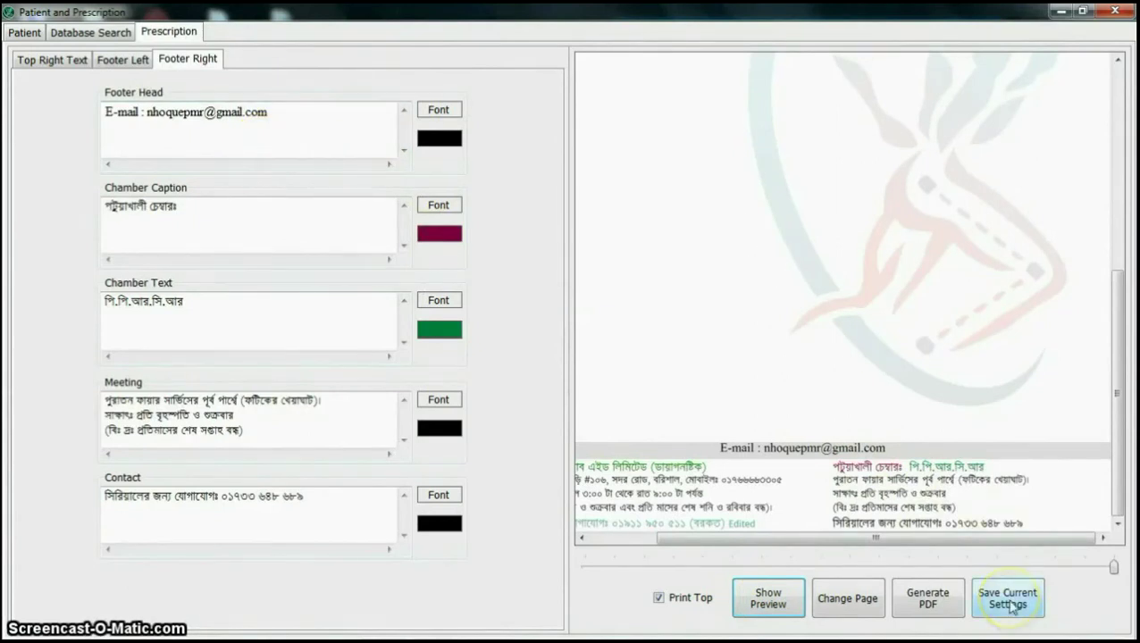
pyautogui.click(434, 426)
pyautogui.click(509, 381)
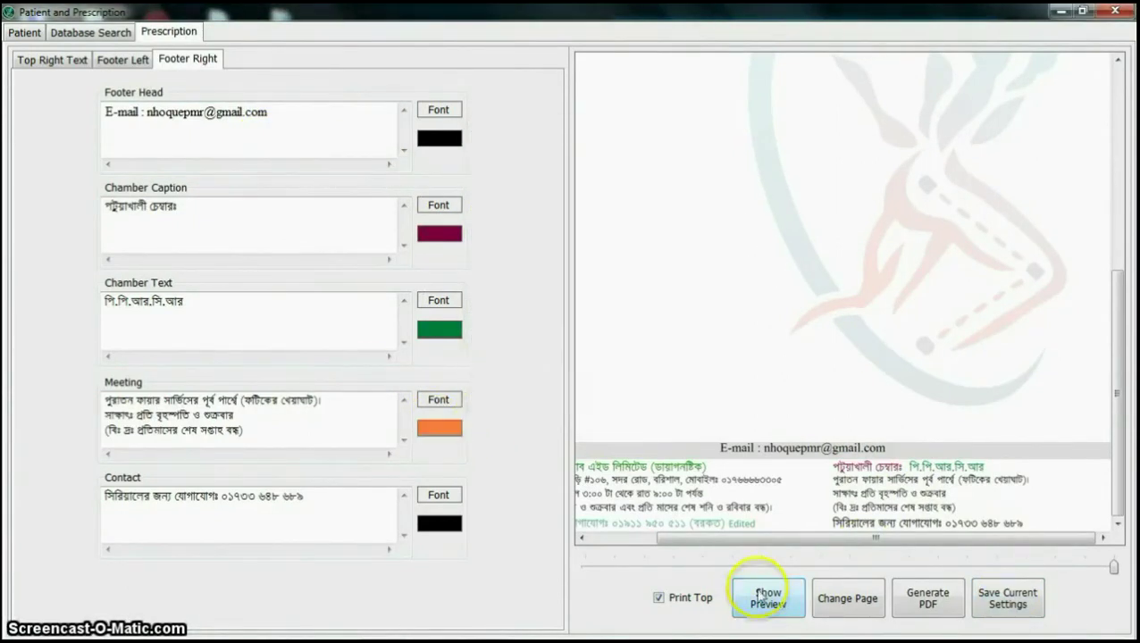
pyautogui.click(766, 598)
# Step: Save the template settings and preview the footer with the sample e-mail
pyautogui.click(1008, 597)
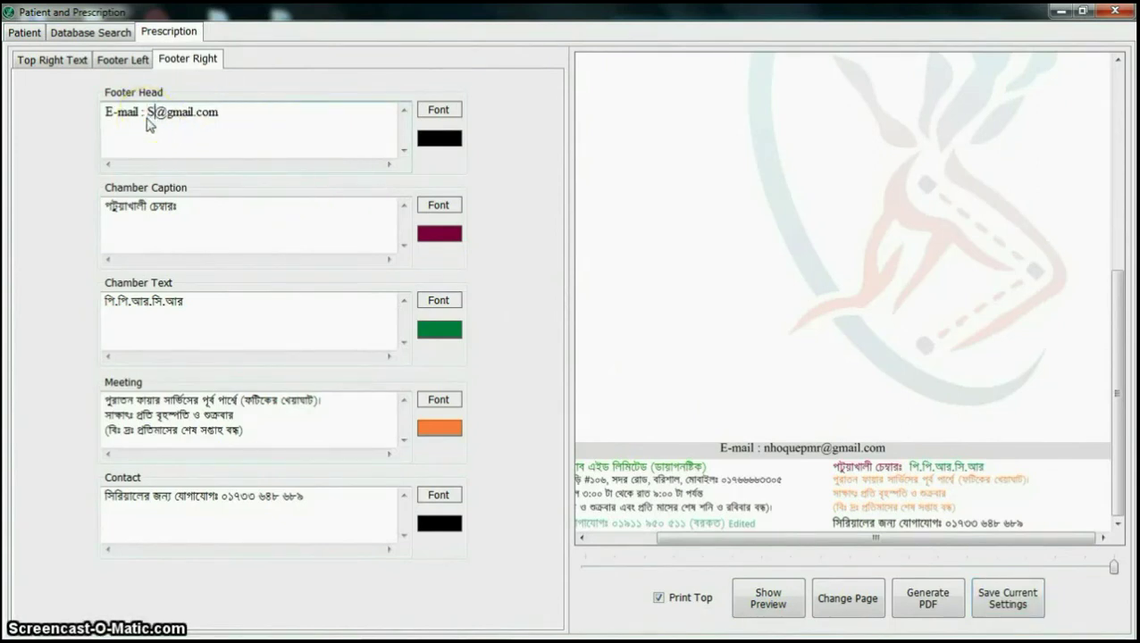
pyautogui.click(768, 598)
pyautogui.moveTo(1111, 567); pyautogui.dragTo(791, 564)
pyautogui.click(17, 33)
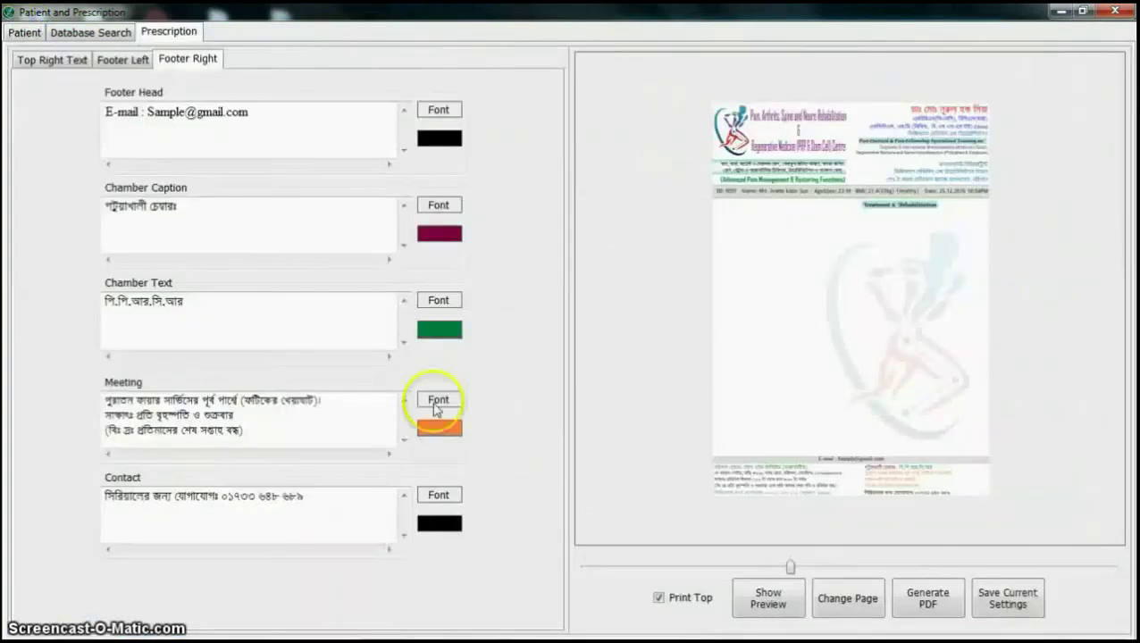
# Step: Preview the full prescription at adjusted zoom, viewing page two and returning to page one
pyautogui.click(768, 599)
pyautogui.moveTo(786, 567); pyautogui.dragTo(820, 567)
pyautogui.click(847, 598)
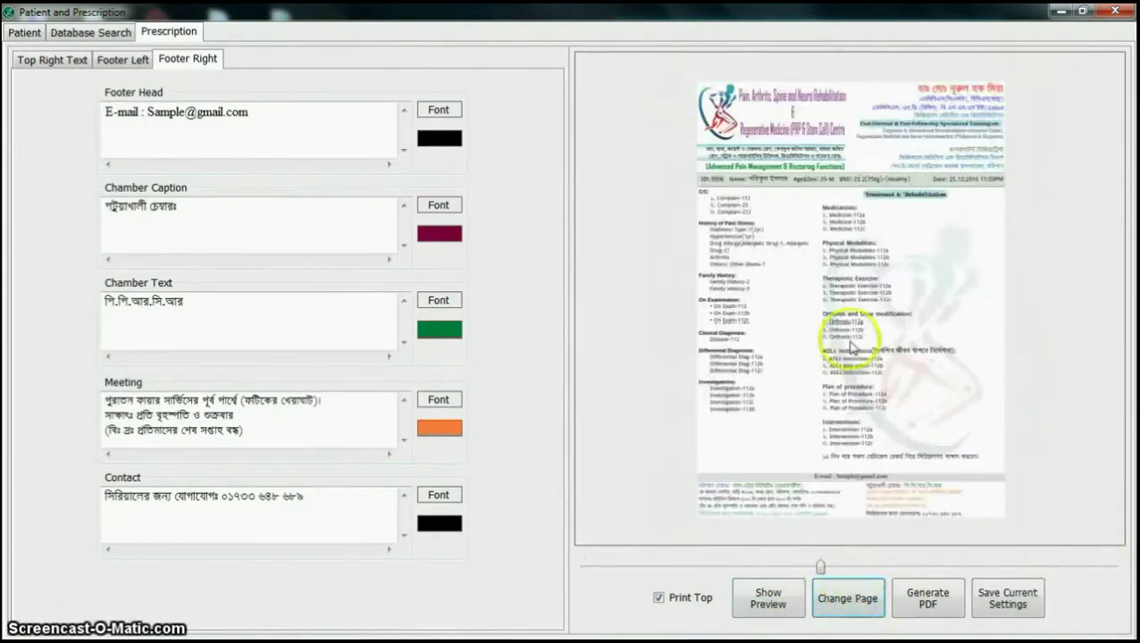
pyautogui.click(831, 603)
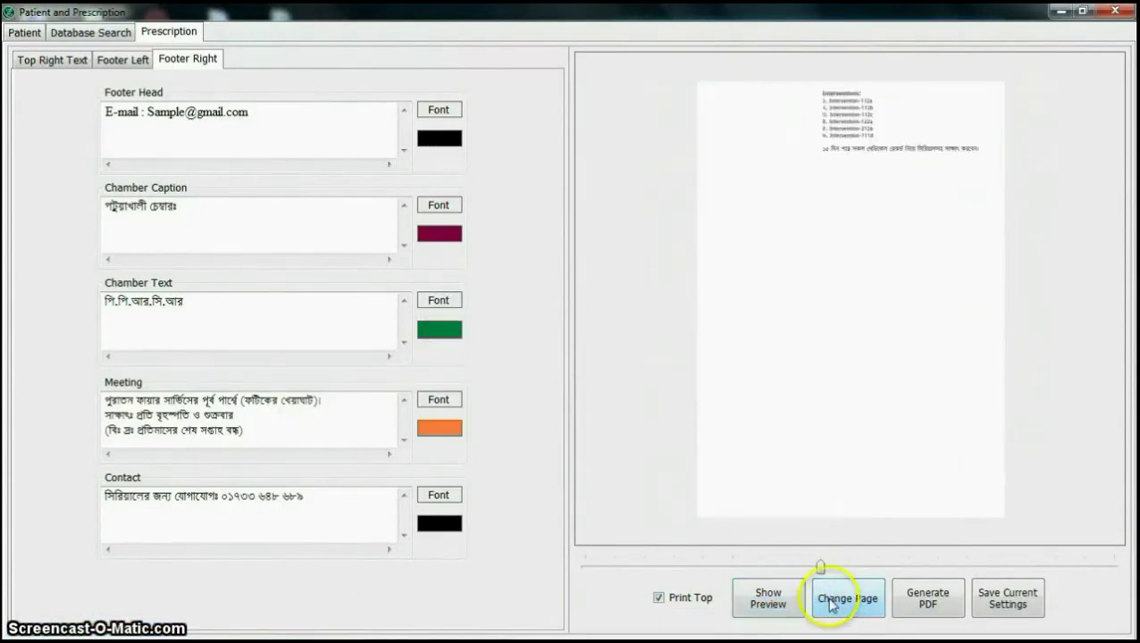
pyautogui.click(846, 600)
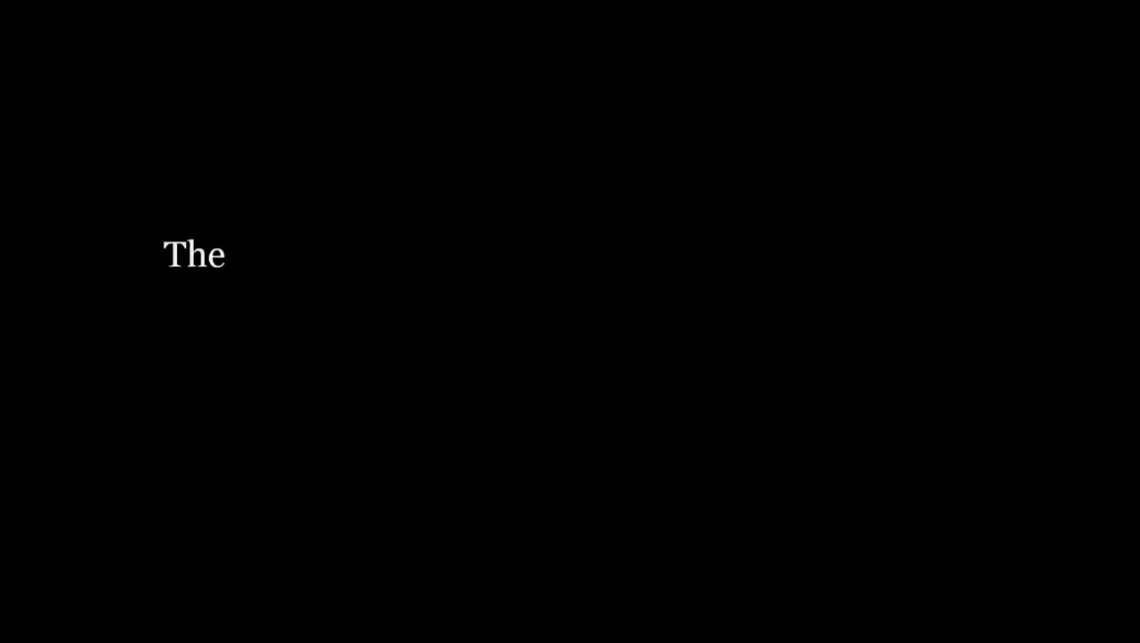